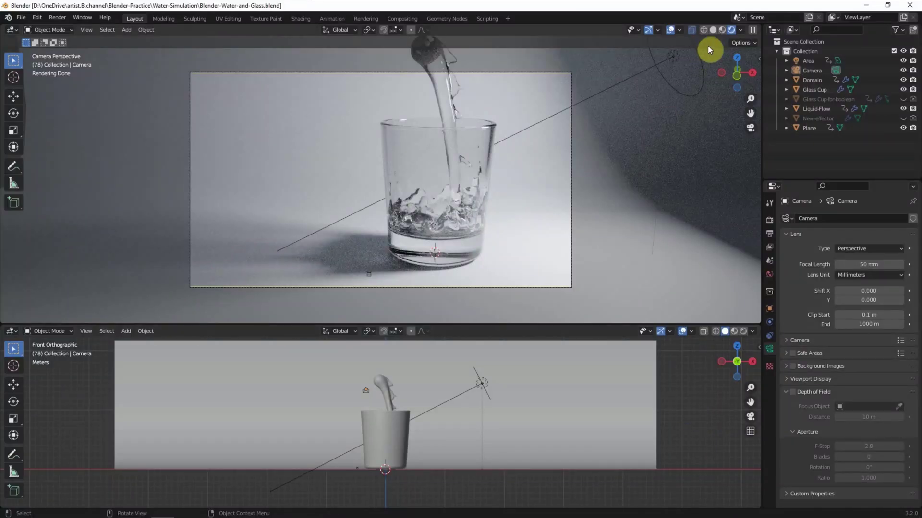
In Solid shading, delete the Domain-to-New-effector simulation objects and hide Area, Camera and Plane.
click(714, 31)
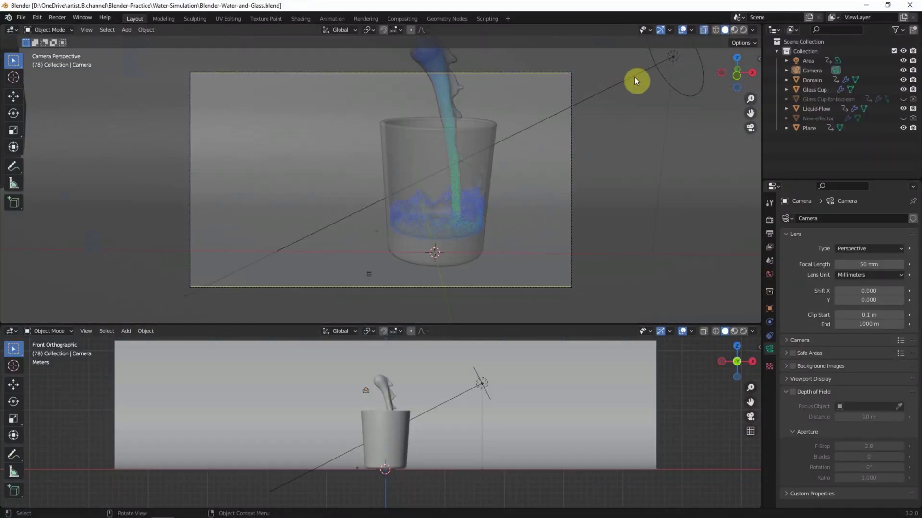
click(809, 79)
shift+click(811, 118)
key(x)
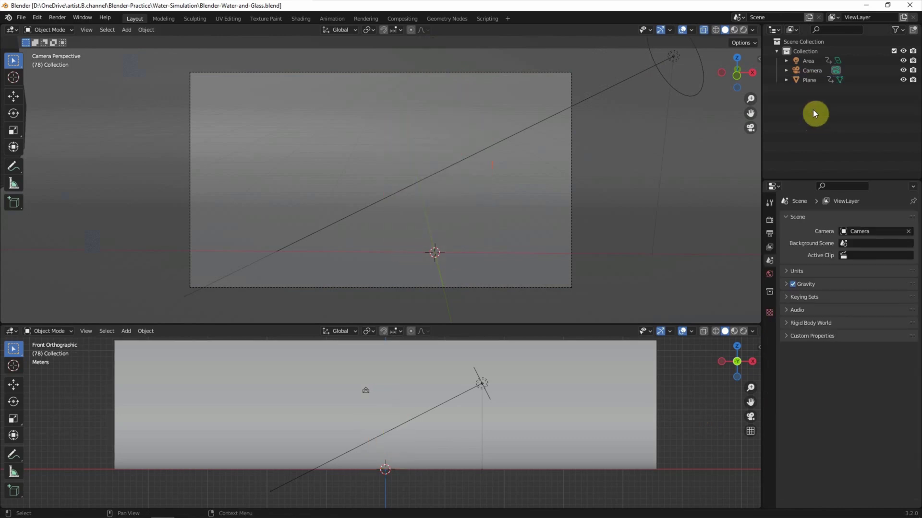
drag(902, 61, 903, 79)
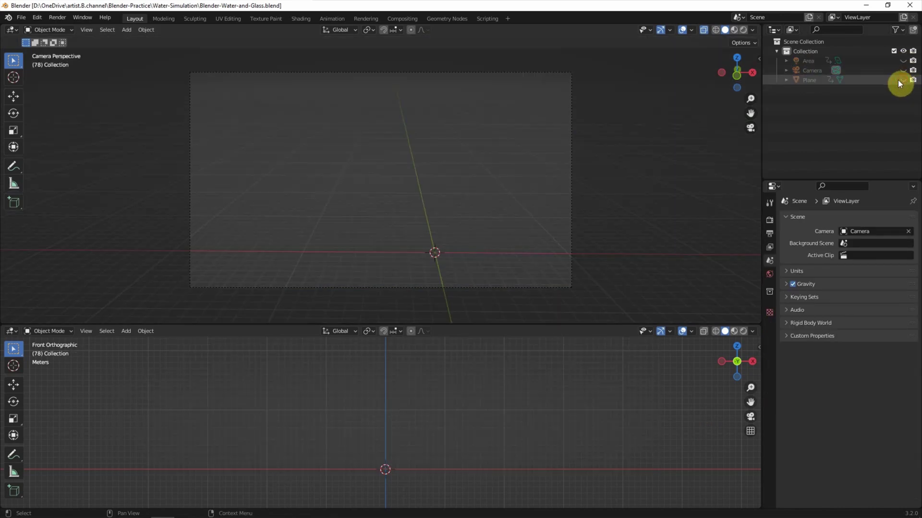
Append the Glass Cup object from the Object folder of Glass-3D-model.blend.
click(21, 17)
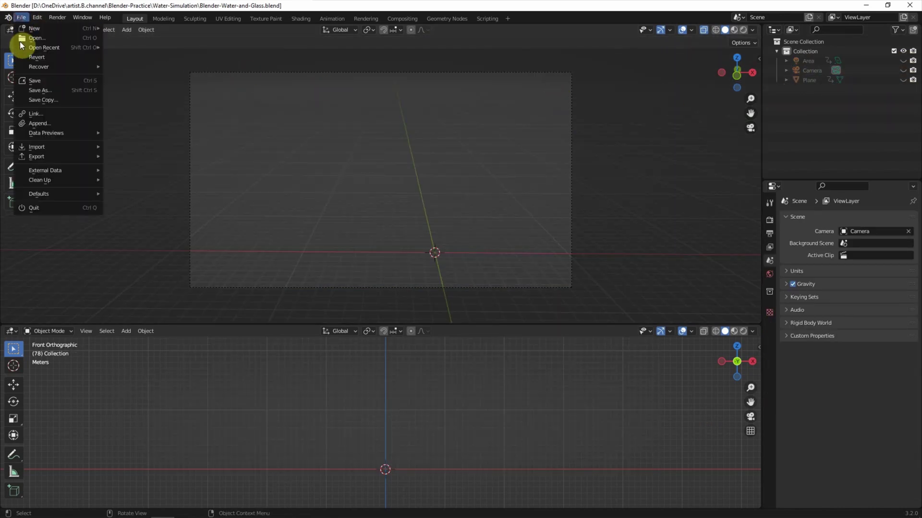
click(44, 123)
click(413, 225)
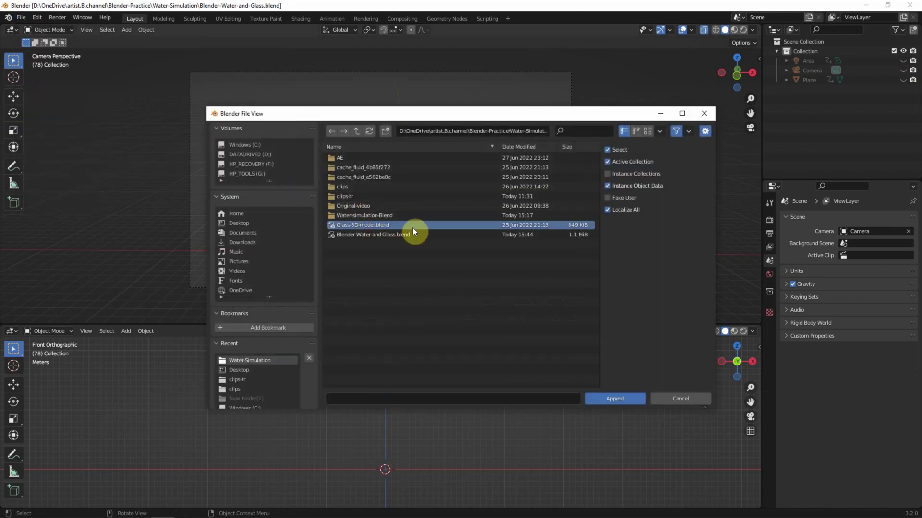
double_click(414, 225)
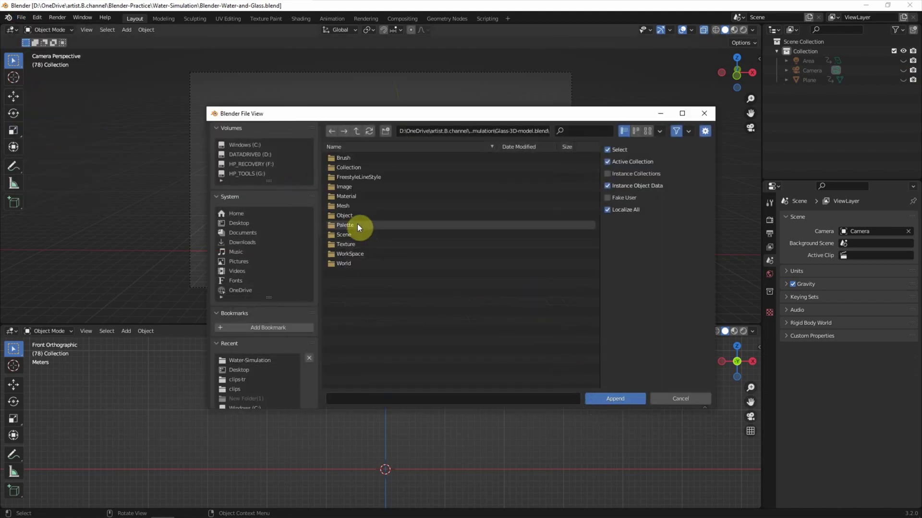
double_click(357, 223)
click(356, 160)
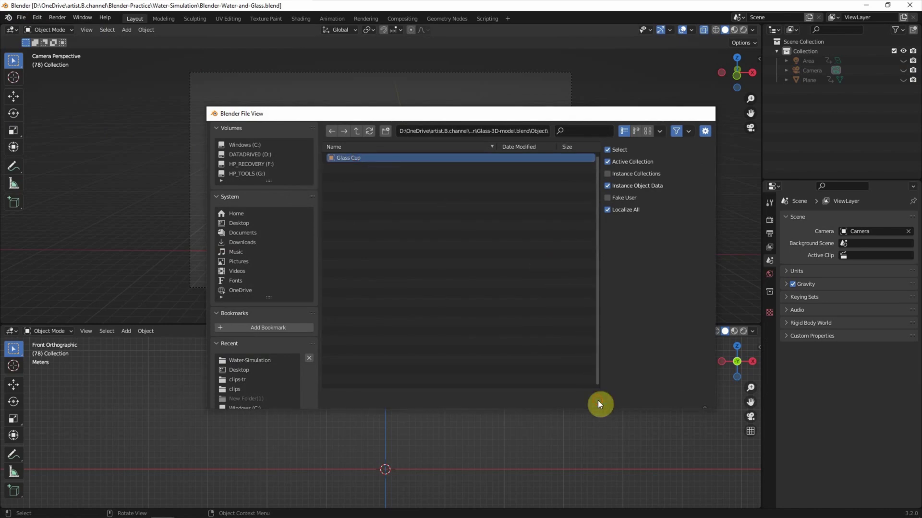
click(598, 400)
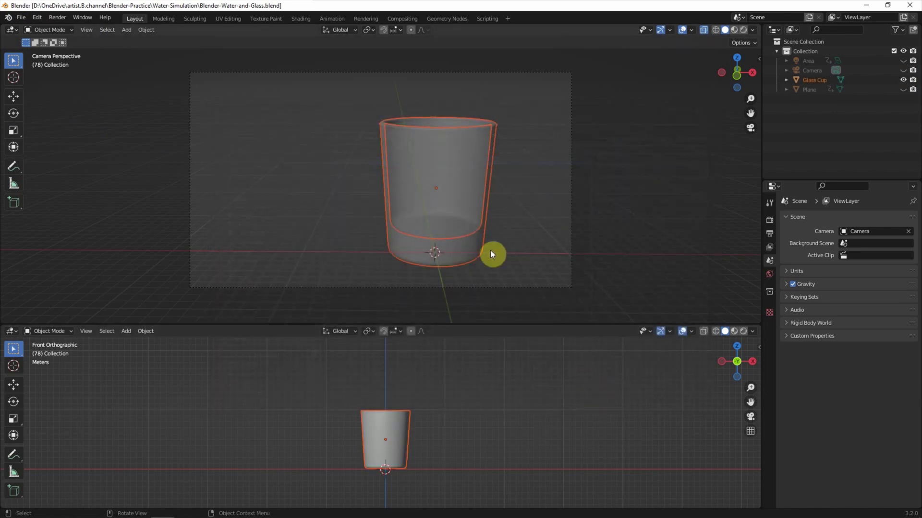
Copy and paste the Glass Cup, renaming the duplicate Water-Model.
click(811, 79)
key(ctrl+c)
key(ctrl+v)
double_click(811, 89)
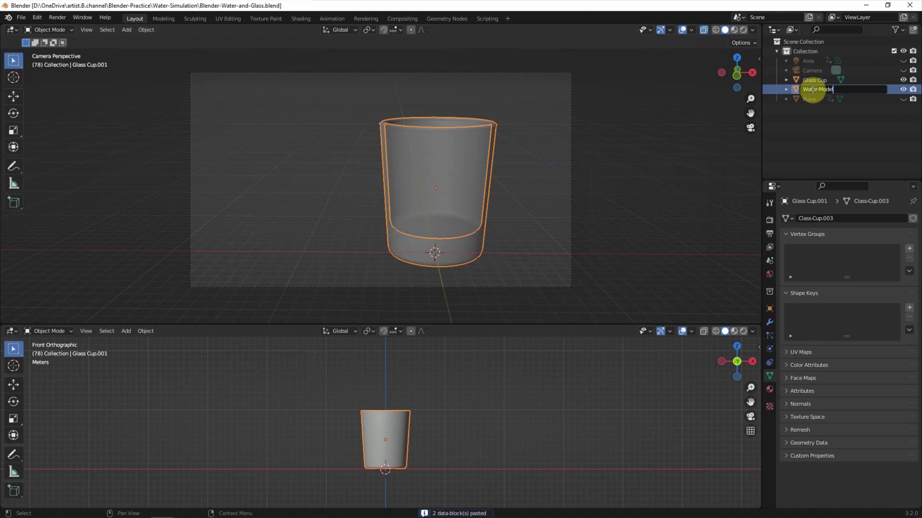
key(Return)
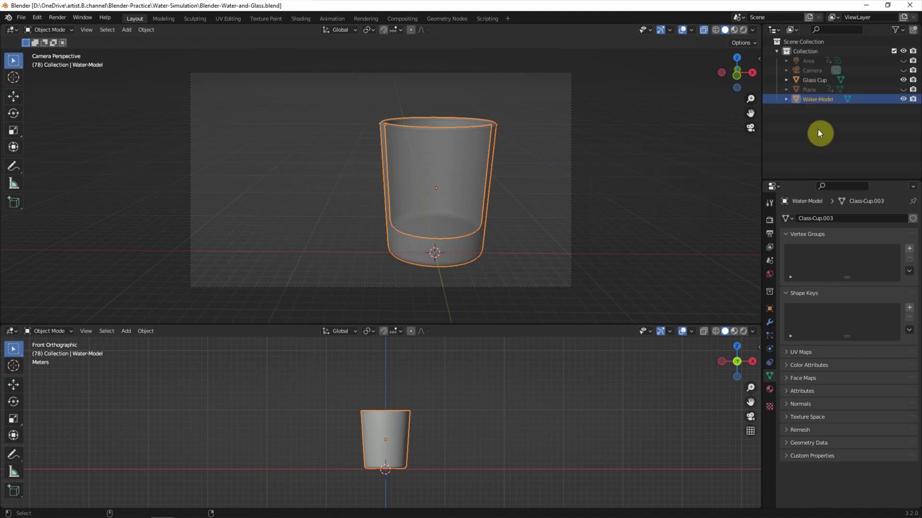
Hide the original Glass Cup, reselect Water-Model, and enlarge the front view to nearly full height.
click(819, 80)
click(904, 80)
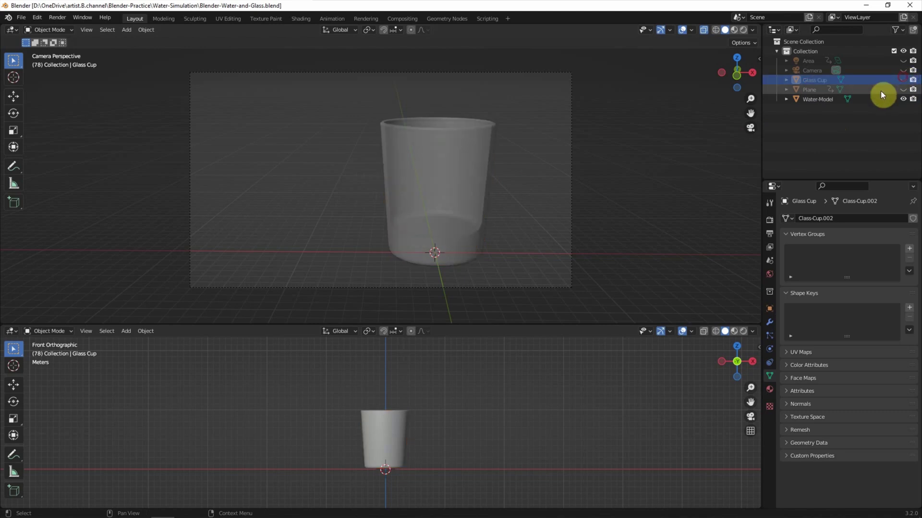
click(873, 99)
drag(522, 324, 520, 38)
click(60, 43)
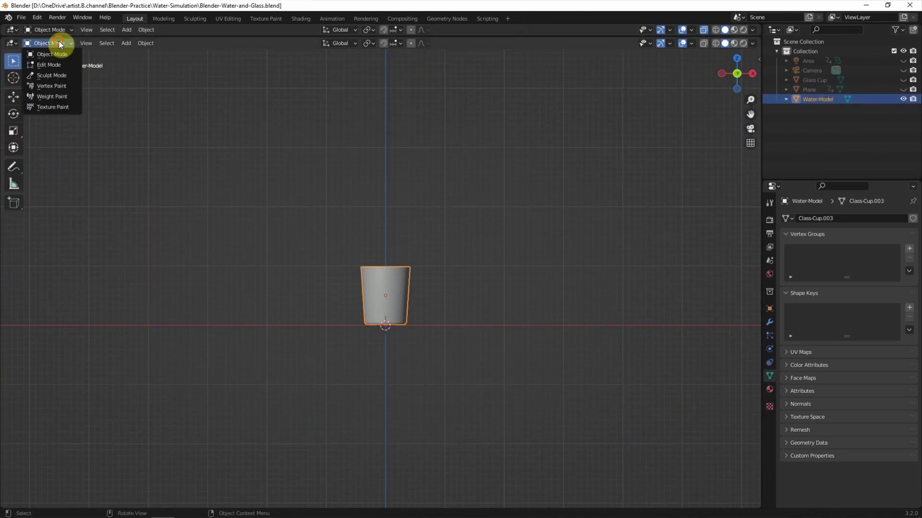
In Edit Mode, add a horizontal loop cut partway up the Water-Model cup.
click(49, 64)
mouse_move(263, 171)
middle_down()
mouse_move(379, 269)
mouse_move(424, 217)
mouse_move(268, 189)
middle_up()
scroll(384, 290, up, 3)
click(13, 273)
mouse_move(344, 204)
mouse_down()
mouse_move(343, 182)
mouse_move(340, 202)
mouse_up()
middle_drag(390, 221, 465, 221)
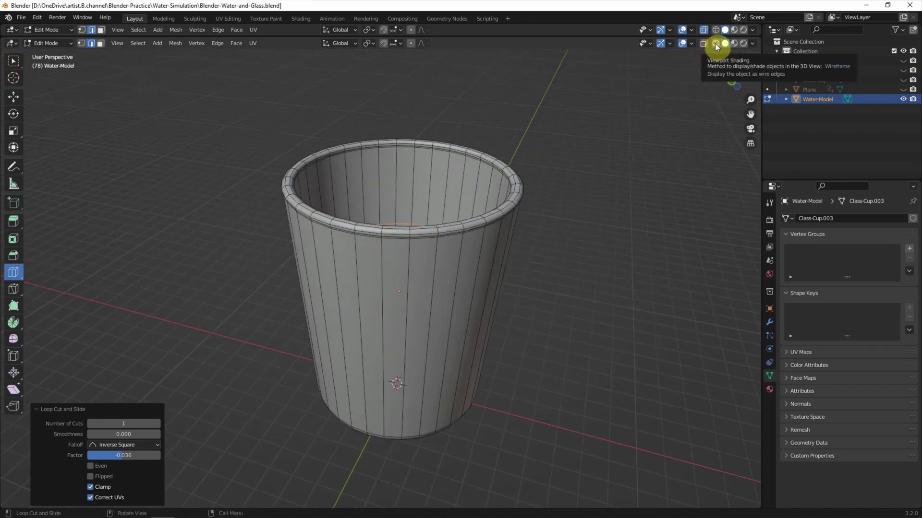
In X-ray, box-select the cup's upper, bottom and middle wall faces and delete them.
click(715, 43)
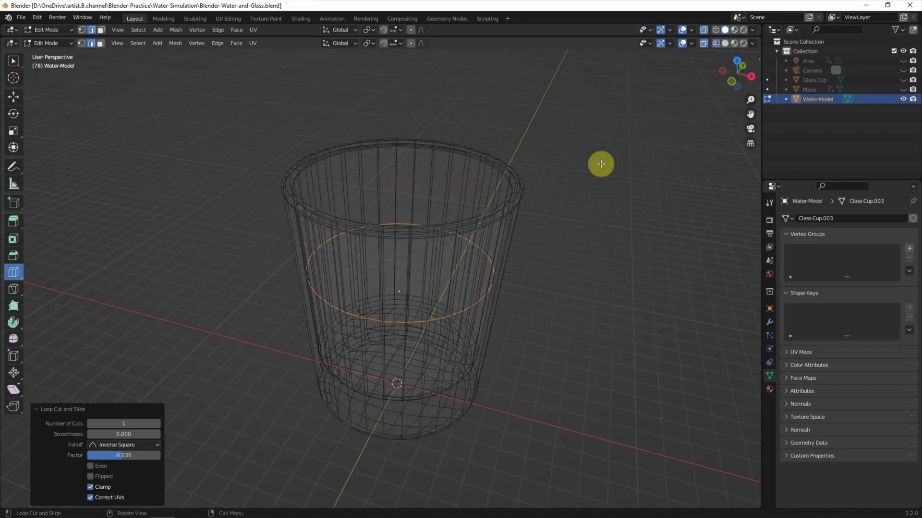
click(100, 43)
click(13, 61)
drag(114, 106, 535, 245)
middle_drag(536, 245, 535, 220)
shift+drag(279, 381, 569, 466)
alt+shift+click(496, 294)
middle_drag(520, 315, 514, 335)
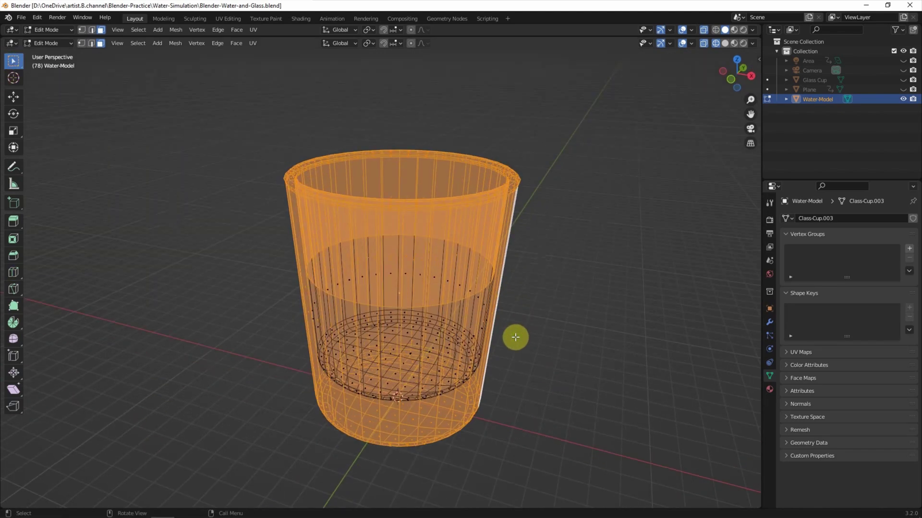
key(x)
click(516, 337)
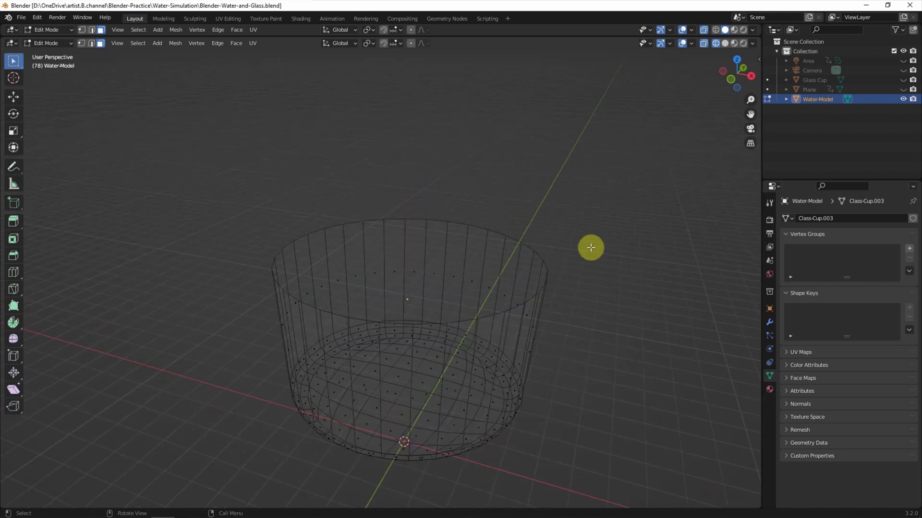
Turn off X-ray and select the top rim edge loop.
click(703, 44)
middle_drag(616, 214, 594, 284)
click(91, 44)
alt+click(332, 183)
scroll(332, 184, up, 1)
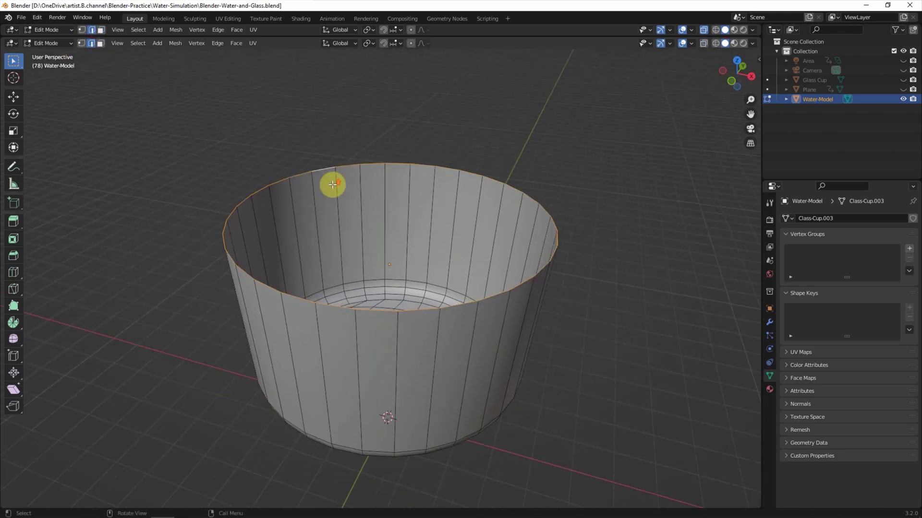
Extrude the rim, scale it inward to 0.908, and move it up along Z.
right_click(332, 184)
click(329, 185)
key(s)
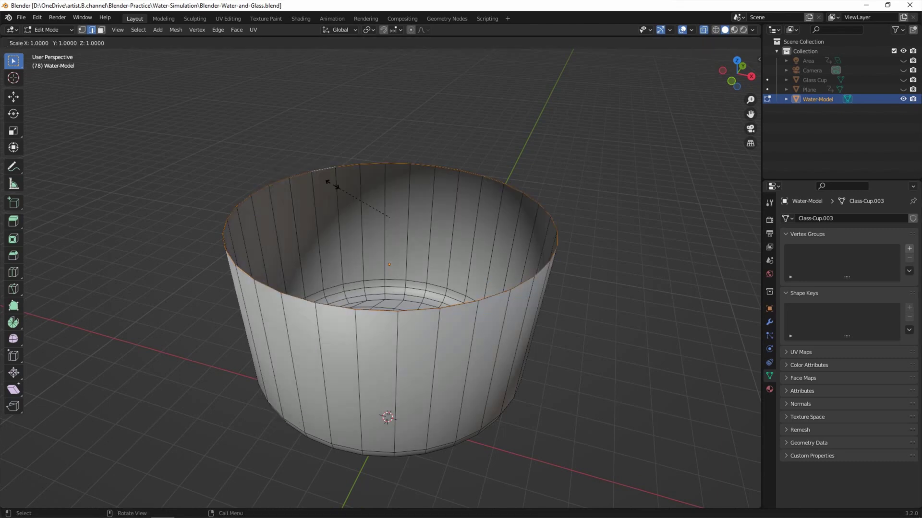
click(334, 188)
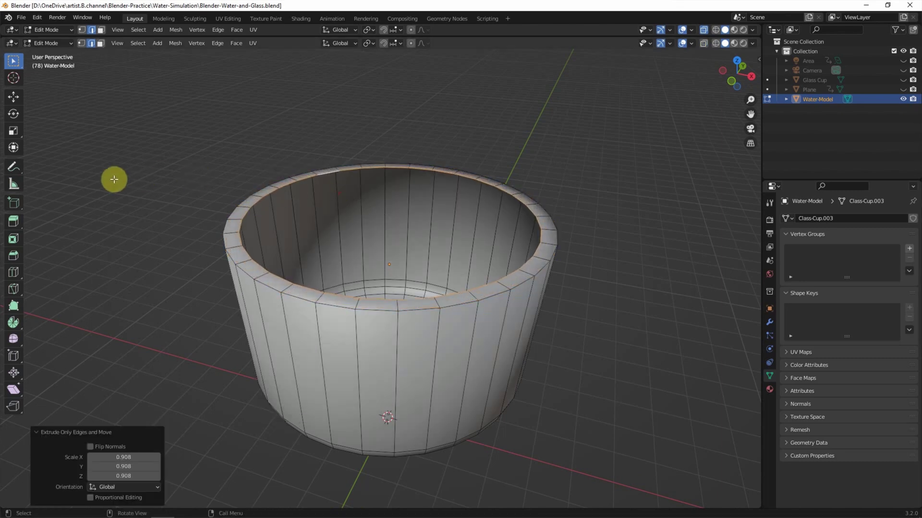
click(17, 96)
drag(379, 182, 385, 190)
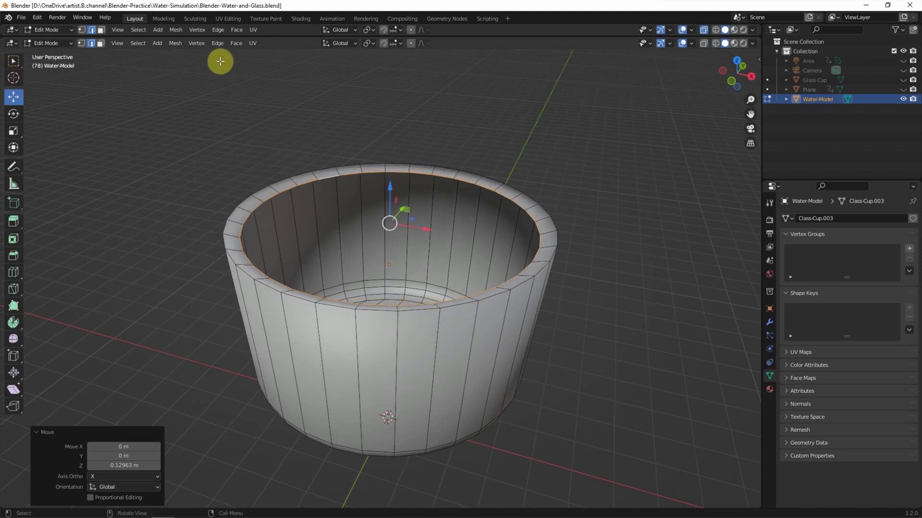
Grid Fill the opening with 8 spans and add an edge loop near the top.
click(235, 43)
click(266, 159)
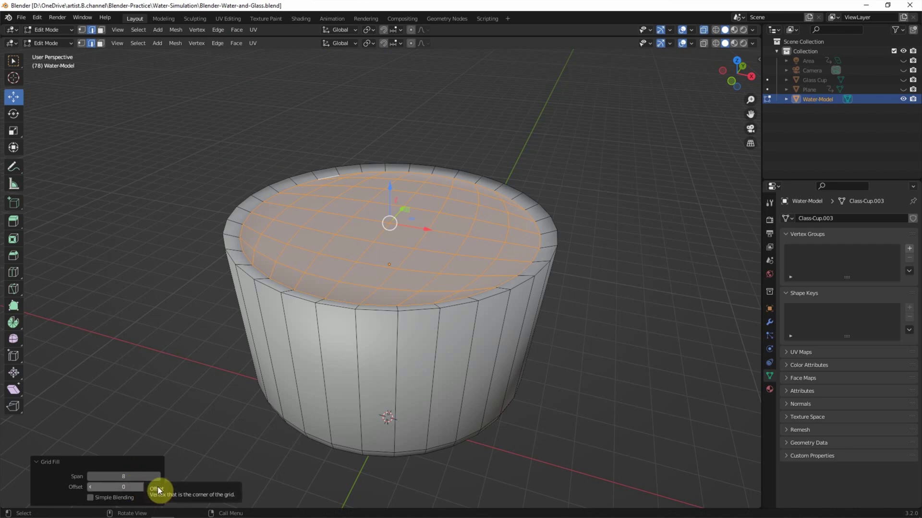
middle_drag(200, 351, 195, 354)
click(14, 272)
mouse_move(232, 299)
mouse_down()
mouse_move(260, 246)
mouse_move(225, 240)
mouse_up()
click(14, 61)
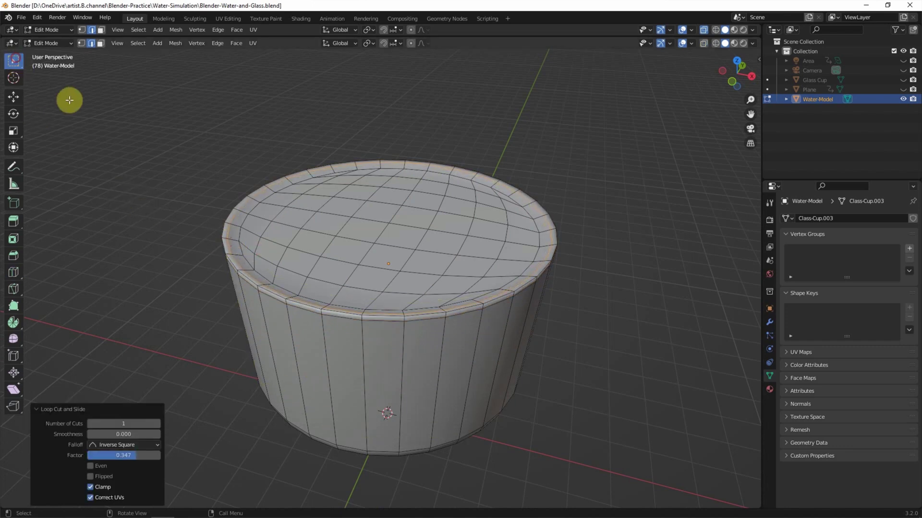
Box-select the entire Water-Model mesh in wireframe, then return to Solid shading.
middle_drag(111, 100, 117, 131)
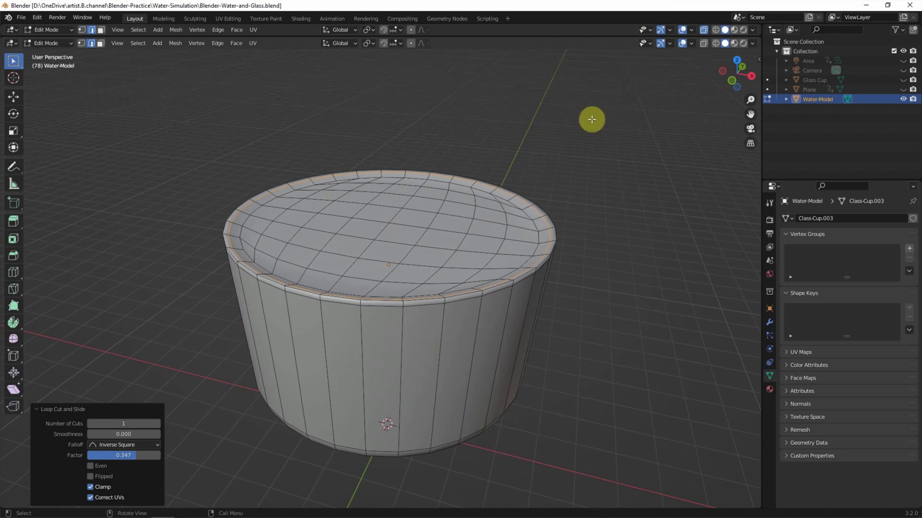
middle_drag(566, 210, 566, 179)
click(716, 43)
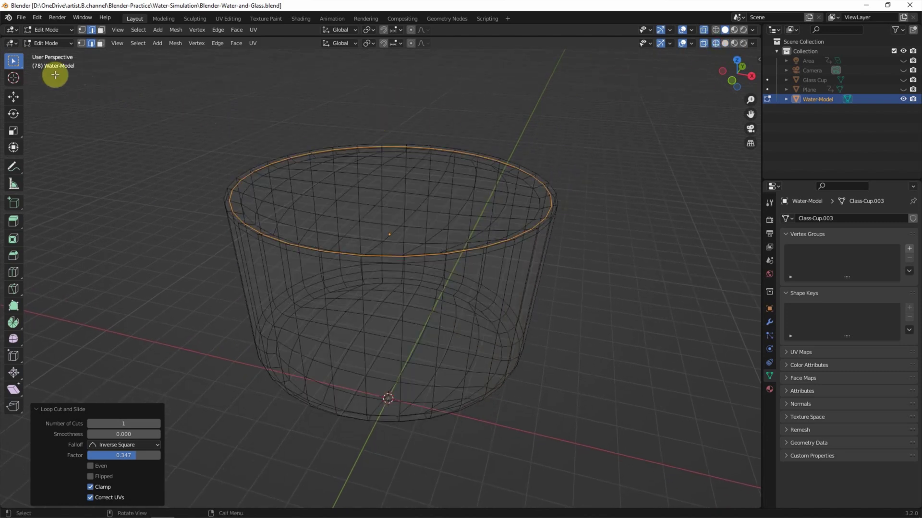
drag(144, 103, 545, 439)
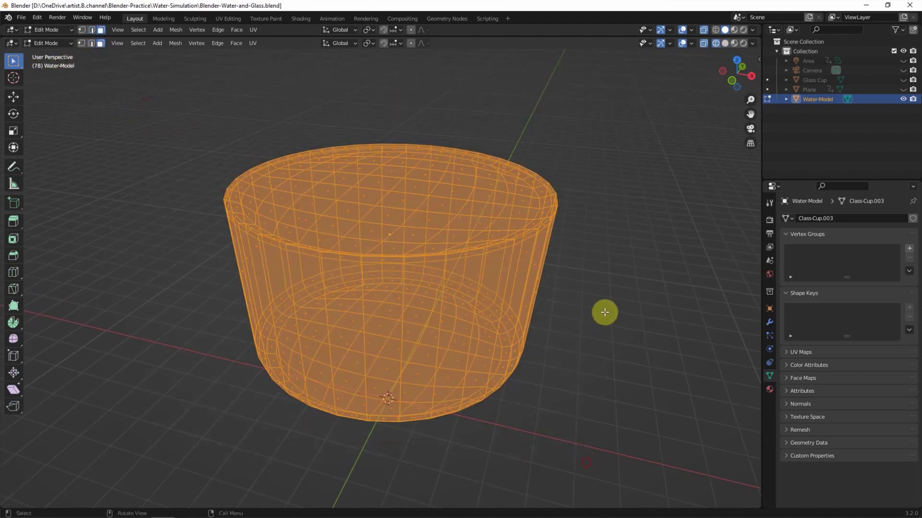
click(725, 43)
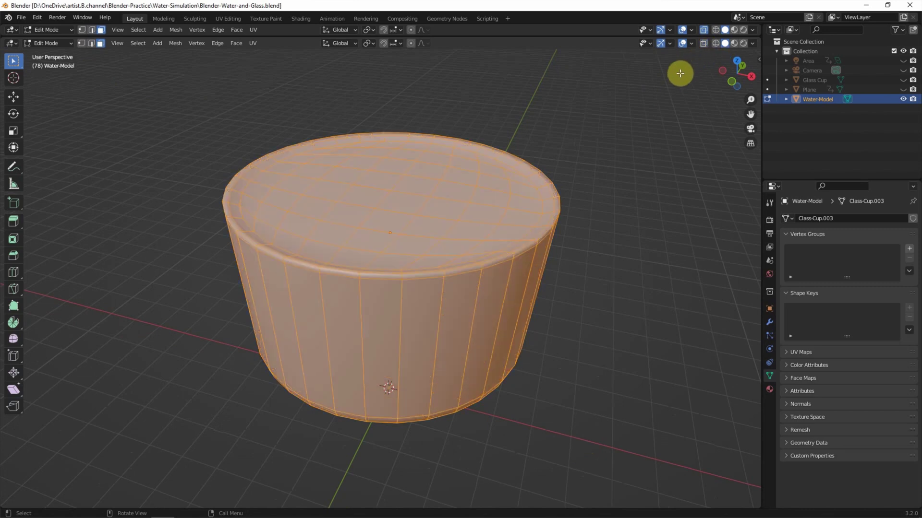
click(692, 45)
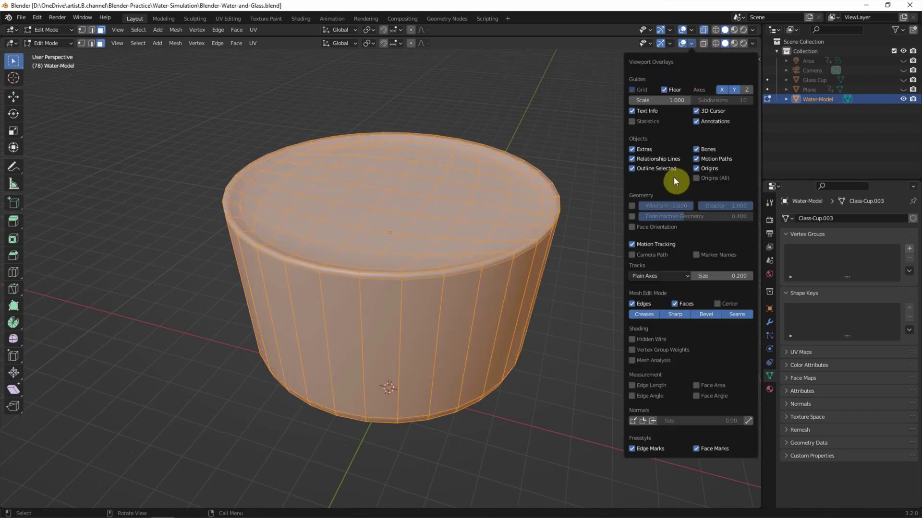
Using Face Orientation overlay, flip Water-Model's normals outward, deselect, and turn the overlay off.
click(669, 229)
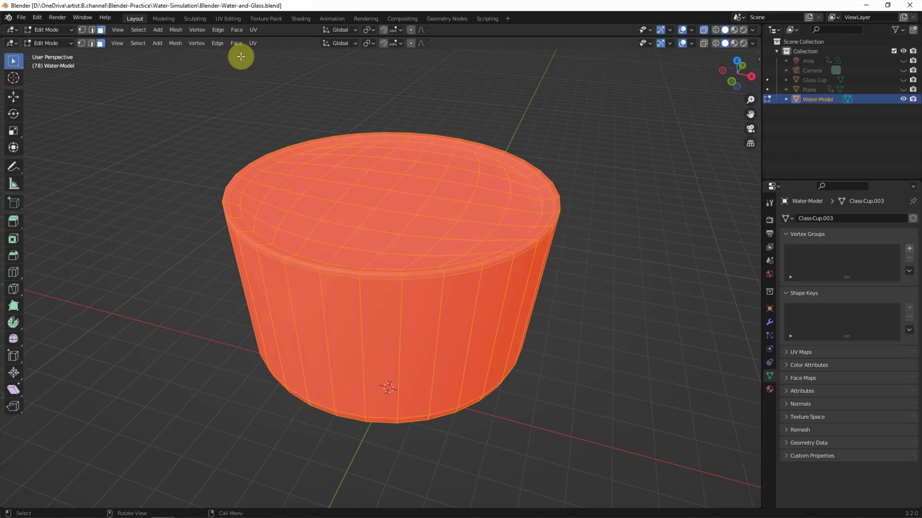
click(175, 43)
mouse_move(195, 200)
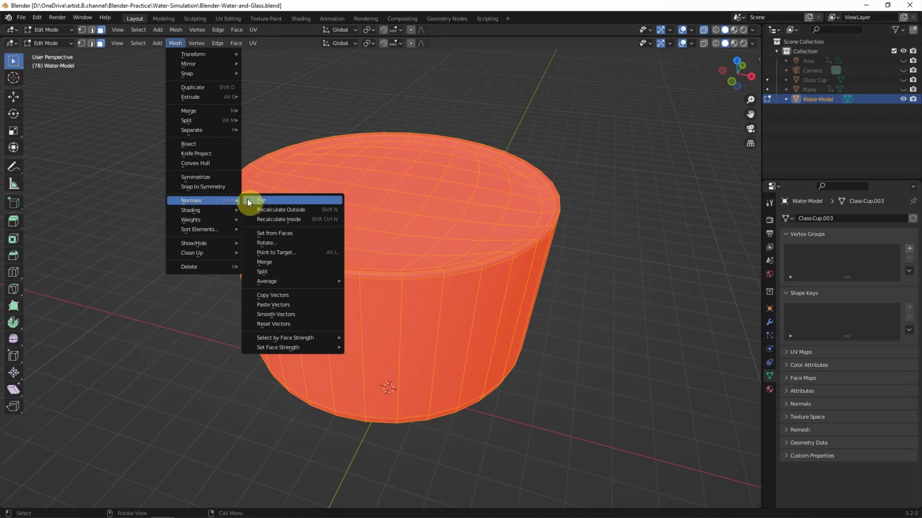
click(260, 201)
click(194, 145)
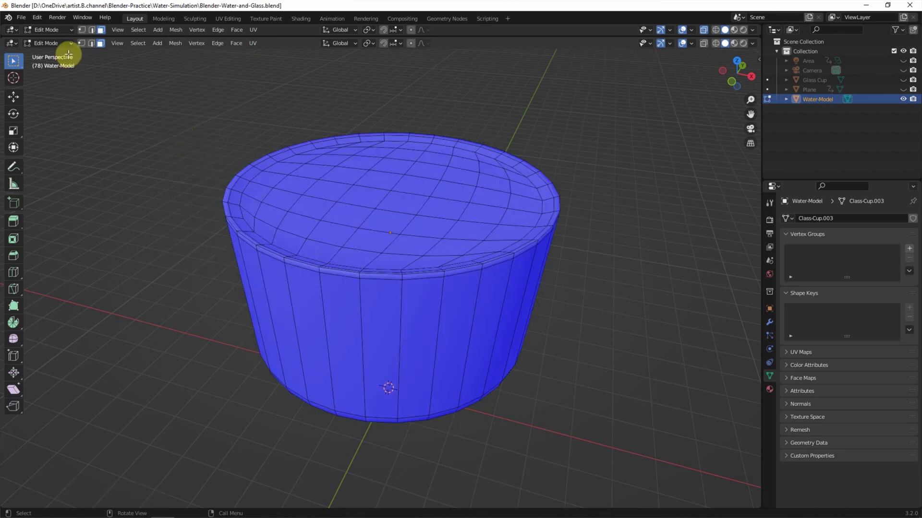
click(691, 44)
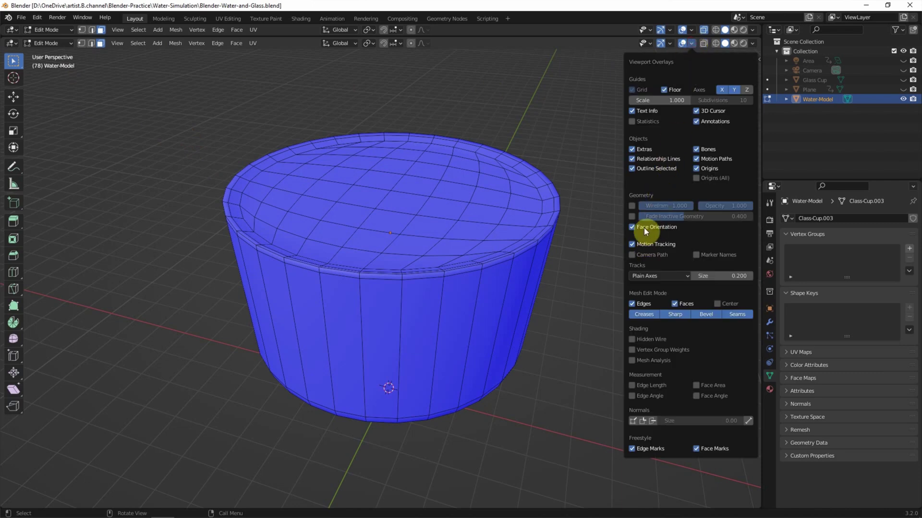
click(644, 227)
click(62, 43)
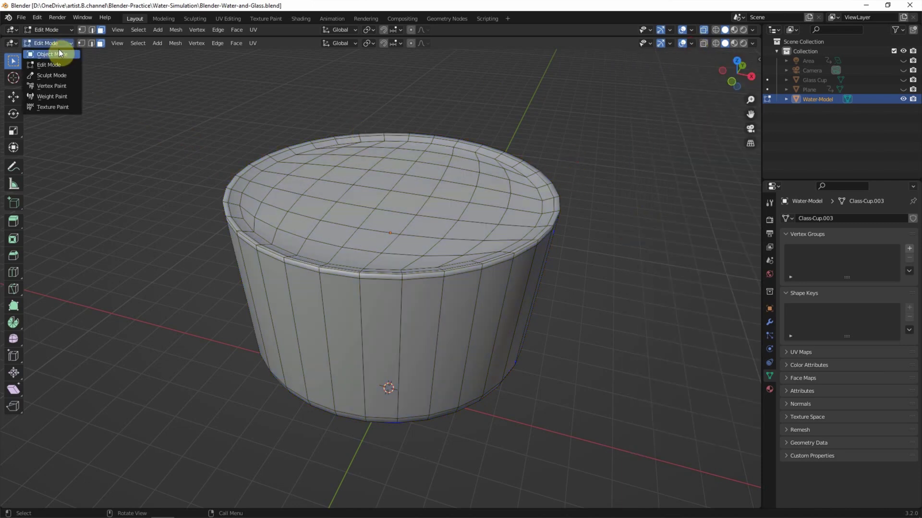
Return Water-Model to Object Mode and apply Shade Smooth.
middle_drag(143, 154, 136, 142)
click(147, 44)
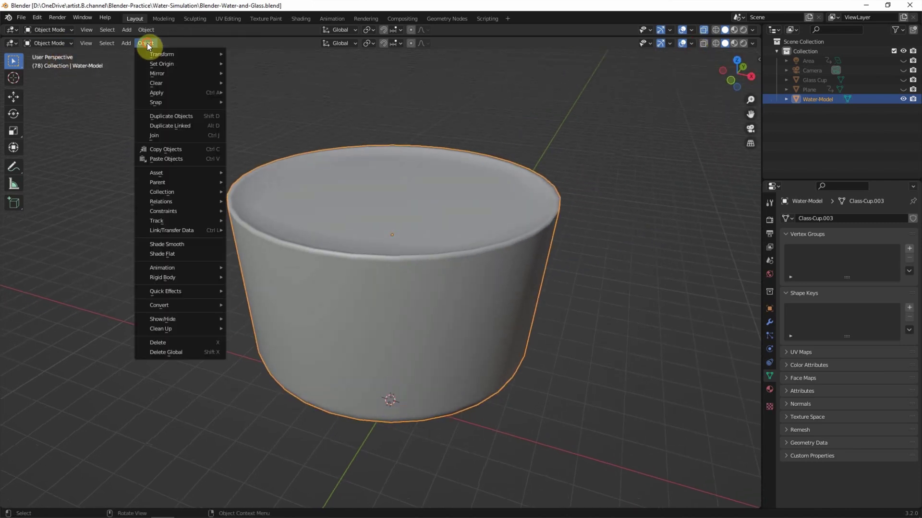
click(187, 239)
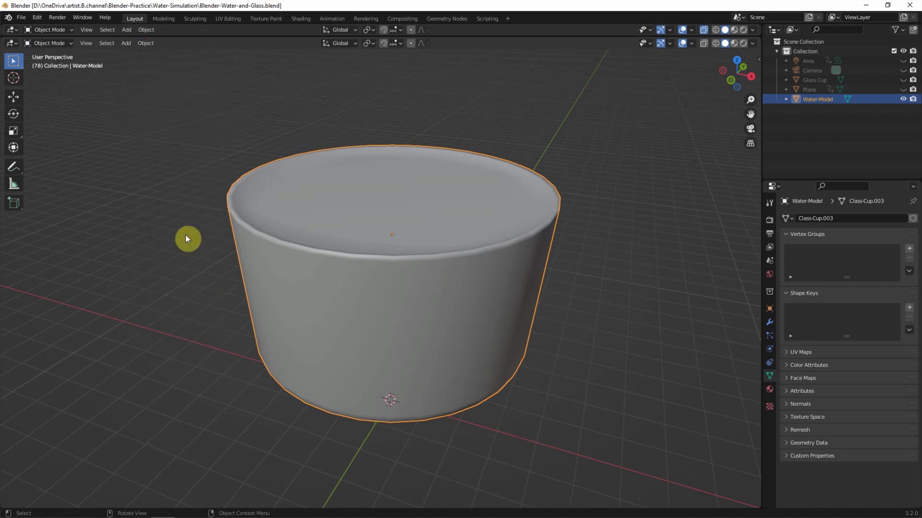
Add a Subdivision Surface modifier to Water-Model with viewport level 2.
click(770, 322)
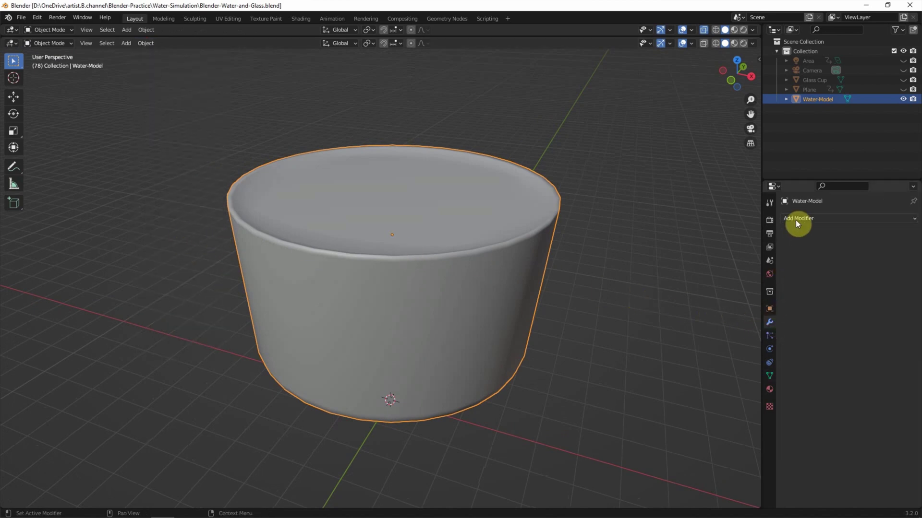
click(796, 219)
click(758, 392)
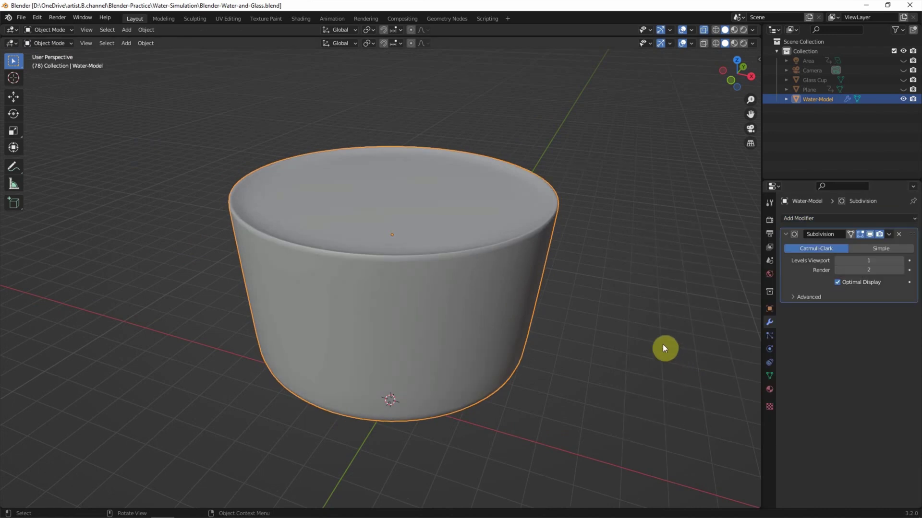
middle_drag(671, 352, 643, 327)
click(901, 261)
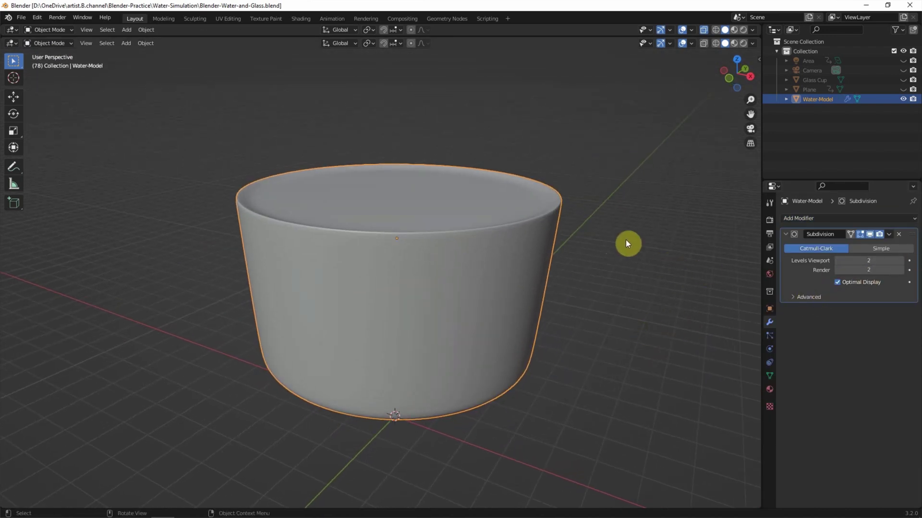
scroll(625, 244, down, 4)
click(812, 81)
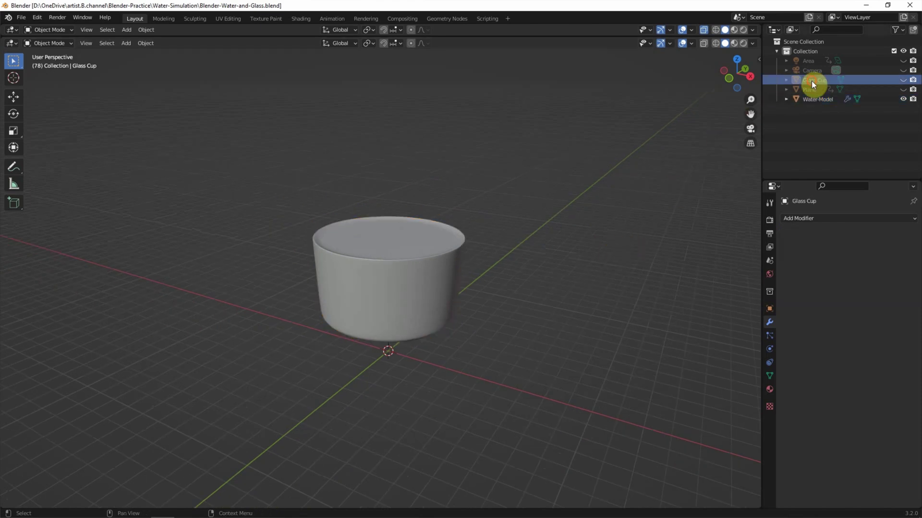
Unhide the Glass Cup and give it a Subdivision Surface modifier.
click(903, 80)
middle_drag(543, 171, 540, 188)
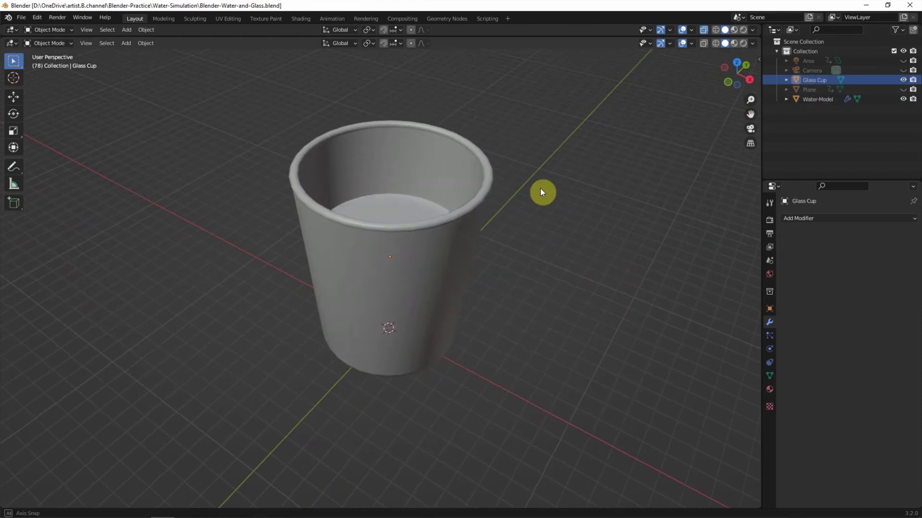
click(428, 164)
click(786, 217)
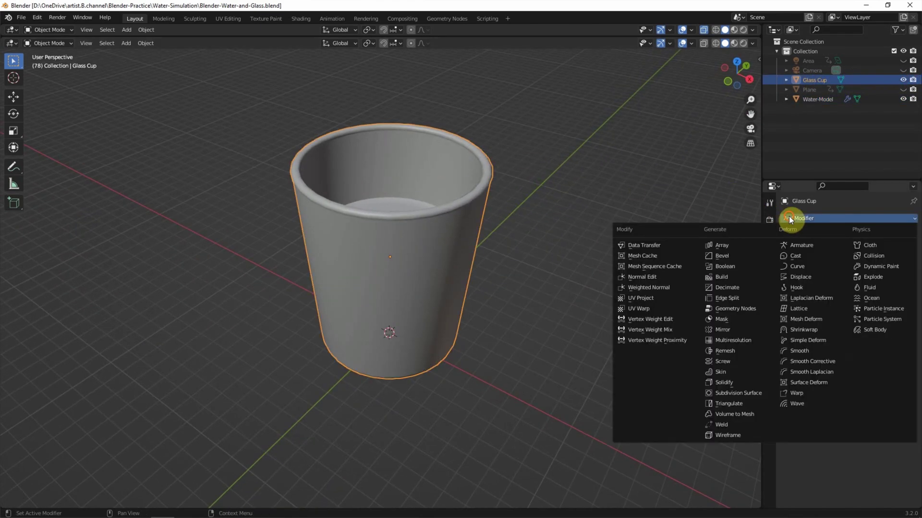
click(746, 393)
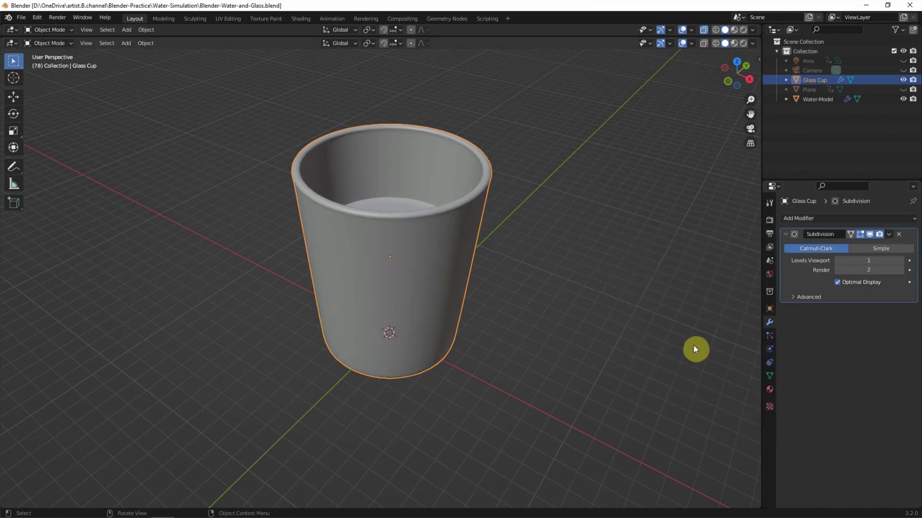
click(146, 43)
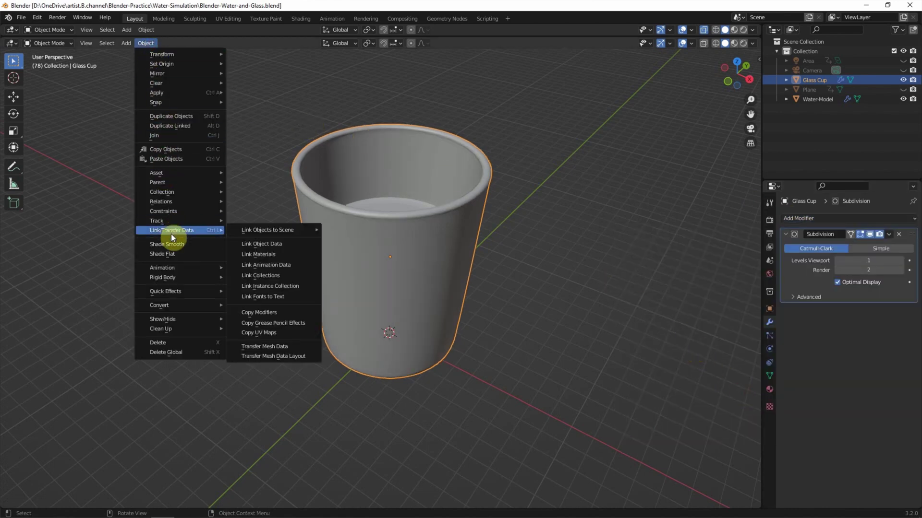
click(229, 223)
In Wireframe shading, select glass and water, and split off a camera viewport above.
middle_drag(229, 224, 239, 203)
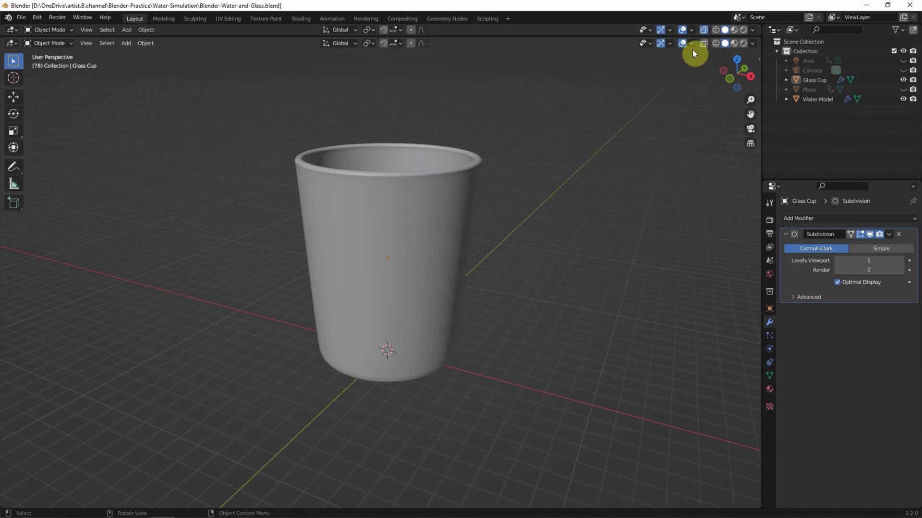
click(715, 43)
scroll(519, 209, up, 2)
click(443, 236)
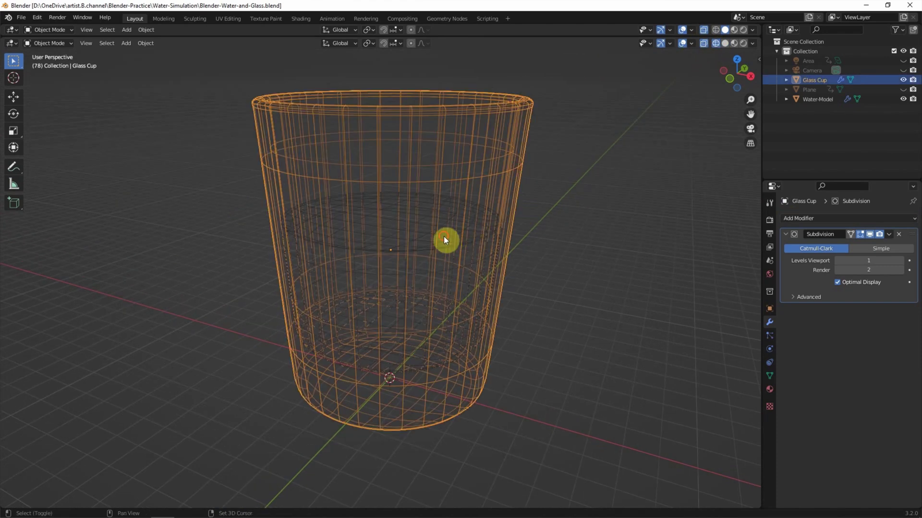
middle_drag(443, 236, 535, 236)
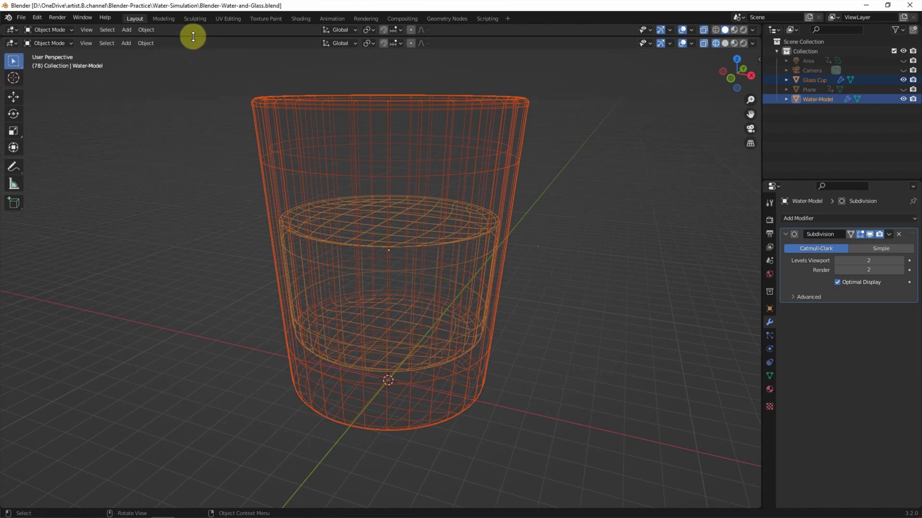
drag(193, 37, 161, 307)
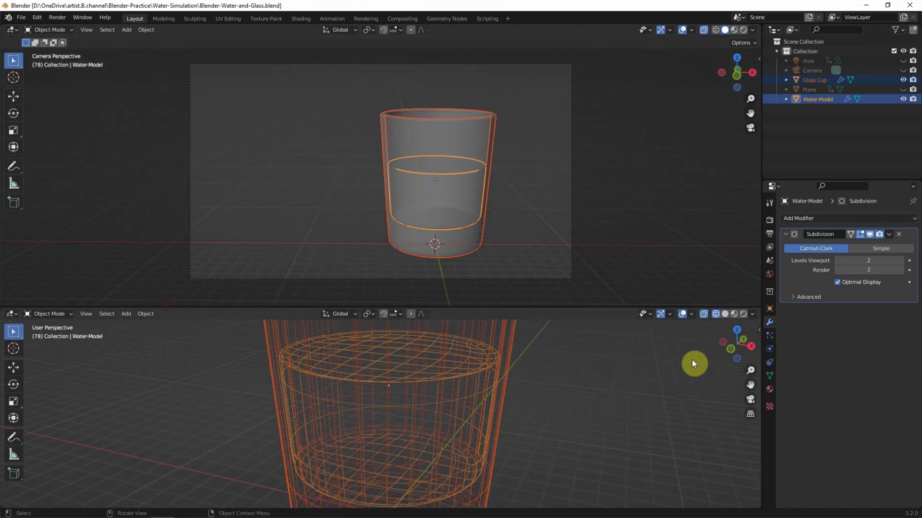
Set the lower viewport to front view, zoomed and centred on the water.
click(727, 350)
scroll(589, 427, up, 1)
scroll(588, 428, up, 1)
scroll(627, 419, up, 2)
shift+middle_drag(627, 419, 623, 413)
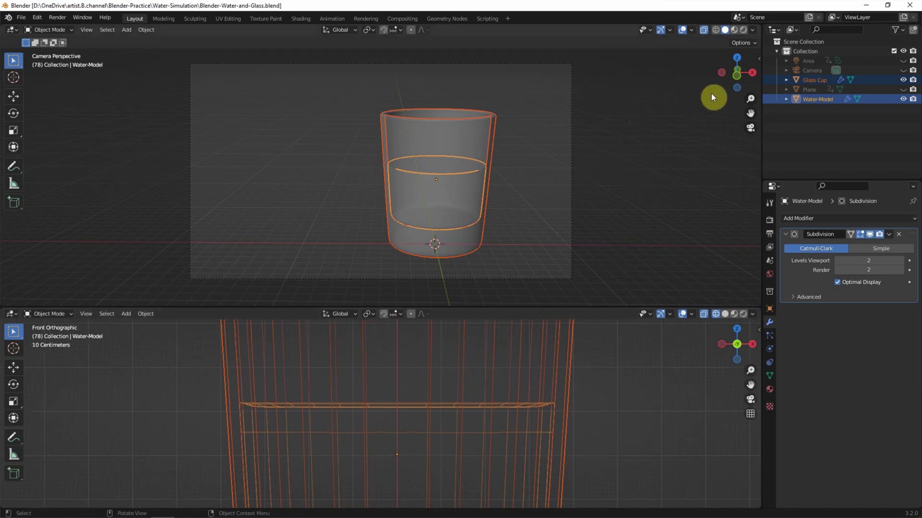
Unhide Area, Camera and Plane, and show the camera view in Rendered shading.
drag(903, 60, 904, 91)
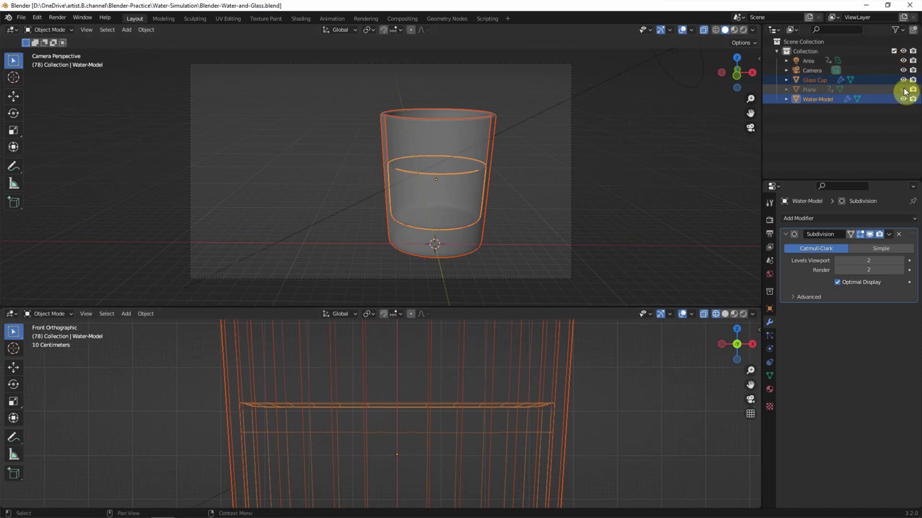
click(903, 90)
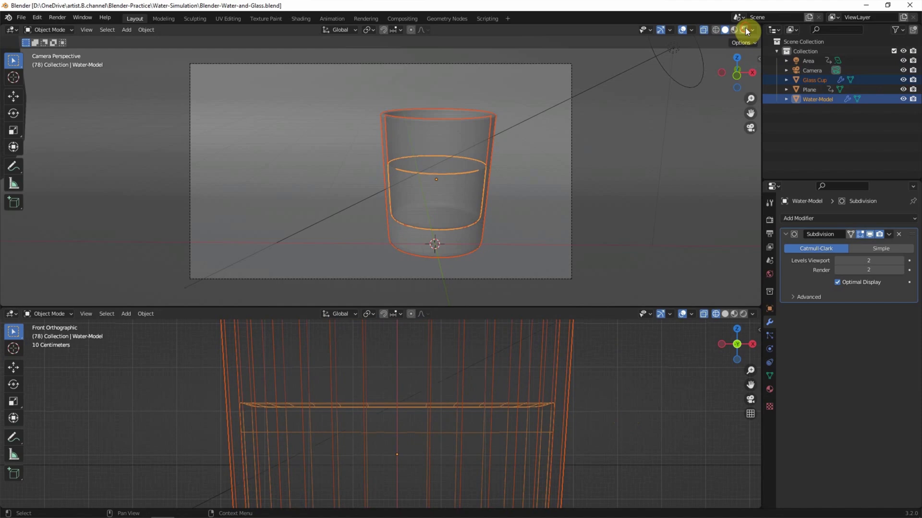
click(744, 28)
click(606, 367)
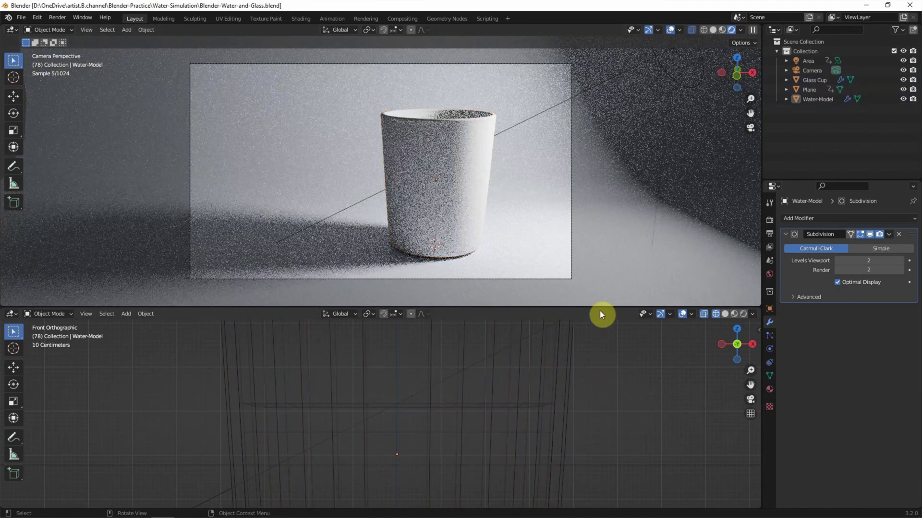
Enlarge the front view and assign the existing 'glass' material to the Glass Cup.
drag(600, 307, 599, 263)
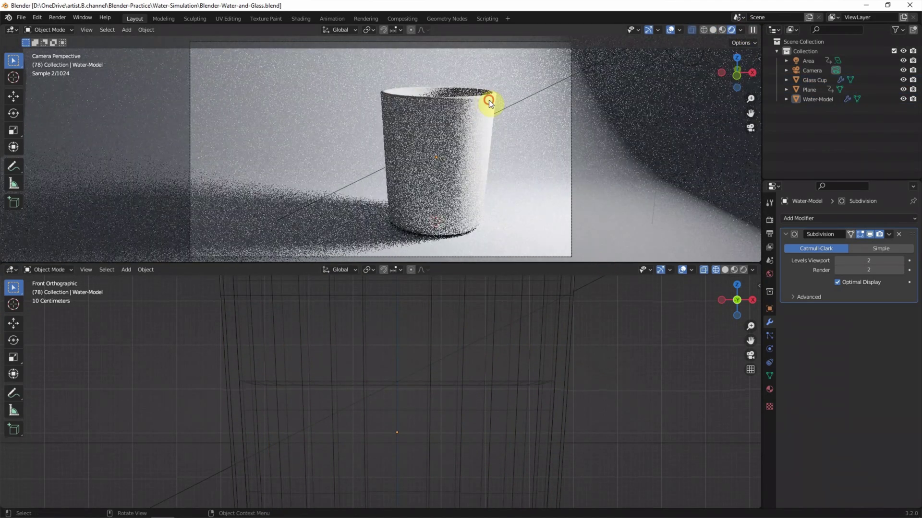
click(489, 103)
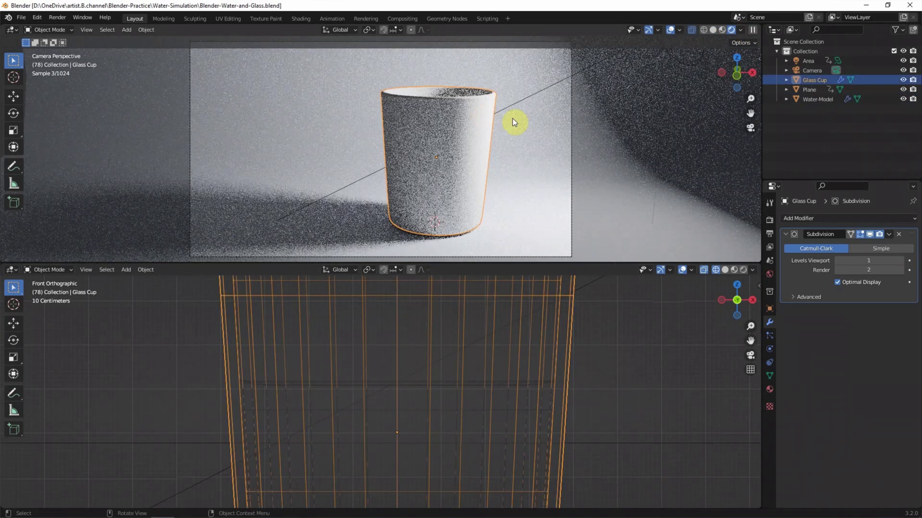
click(770, 389)
click(786, 259)
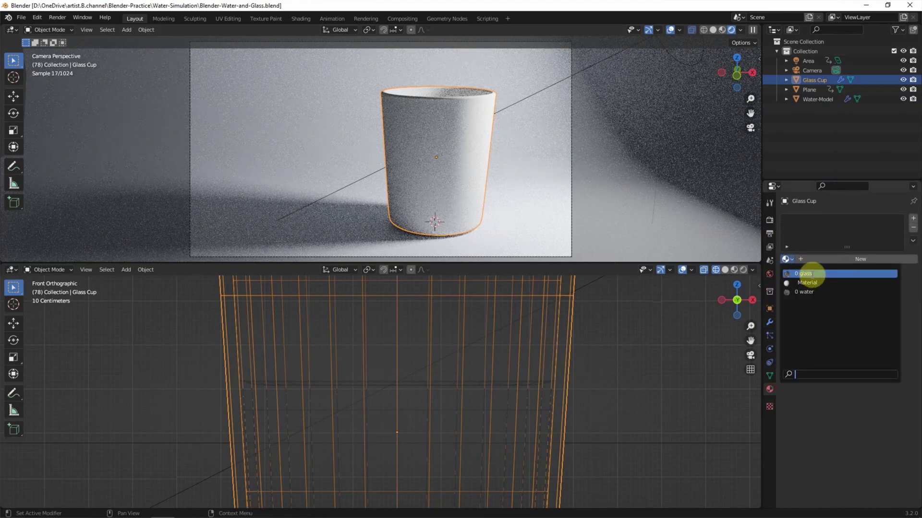
click(810, 274)
Assign the existing 'water' material to the Water-Model, then deselect it.
click(819, 99)
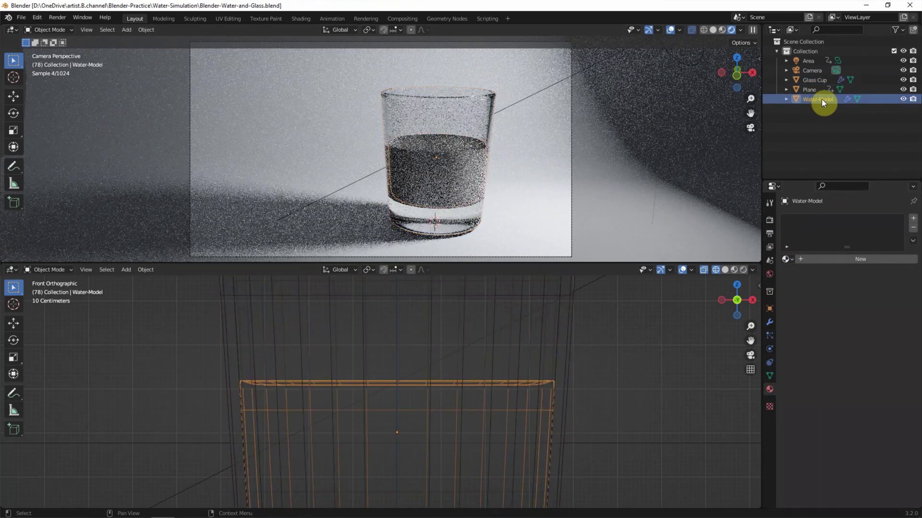
click(787, 259)
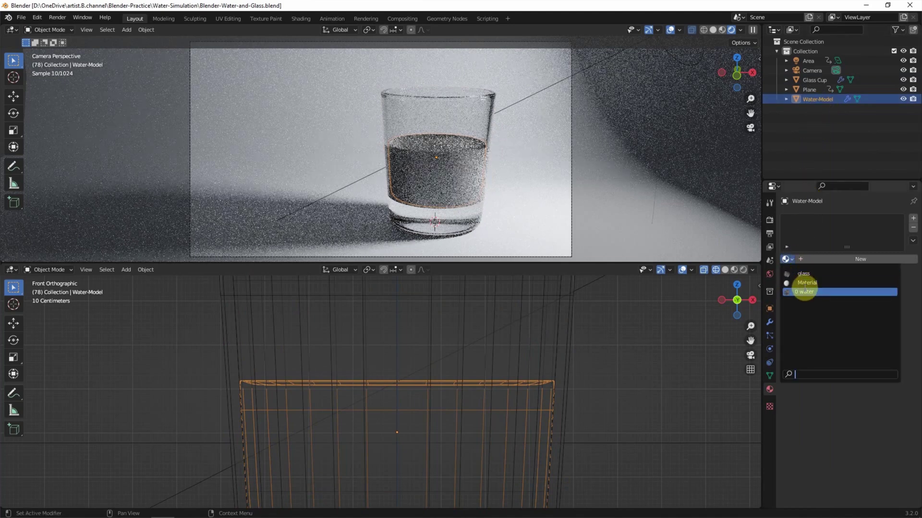
click(804, 291)
click(640, 365)
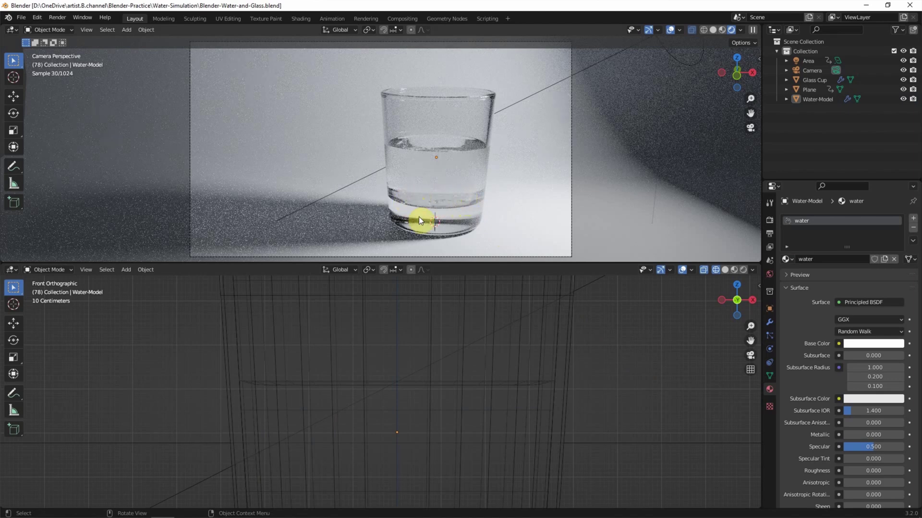
Zoom onto the glass bottom and scale the Water-Model down to 0.978.
click(525, 383)
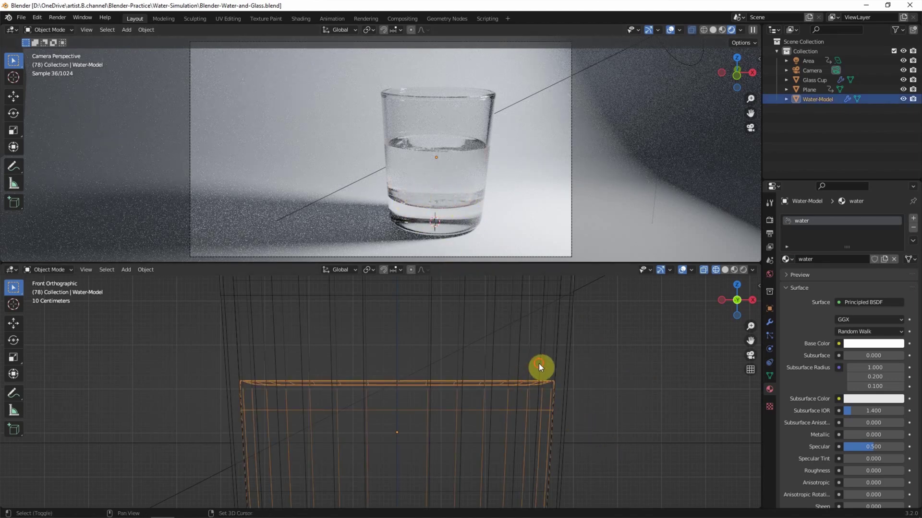
shift+click(569, 391)
shift+middle_drag(618, 439, 638, 311)
scroll(672, 425, up, 2)
shift+middle_drag(673, 425, 610, 409)
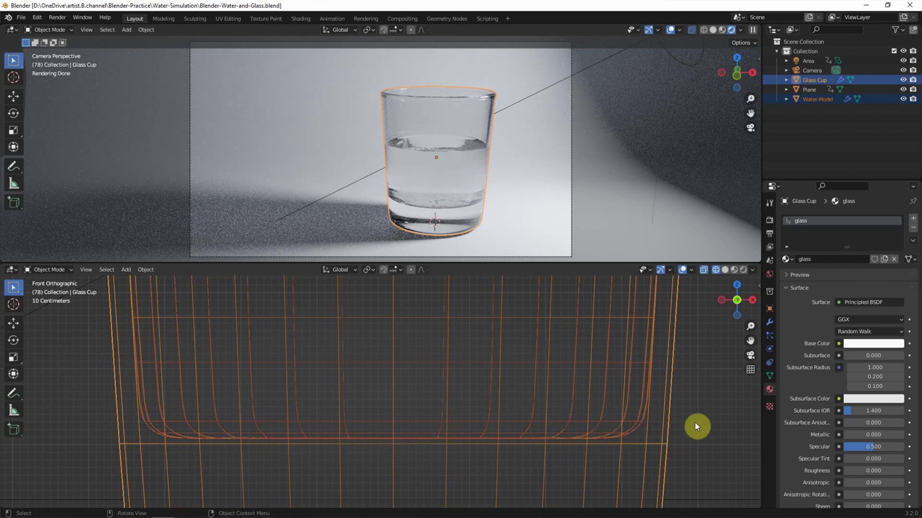
click(816, 99)
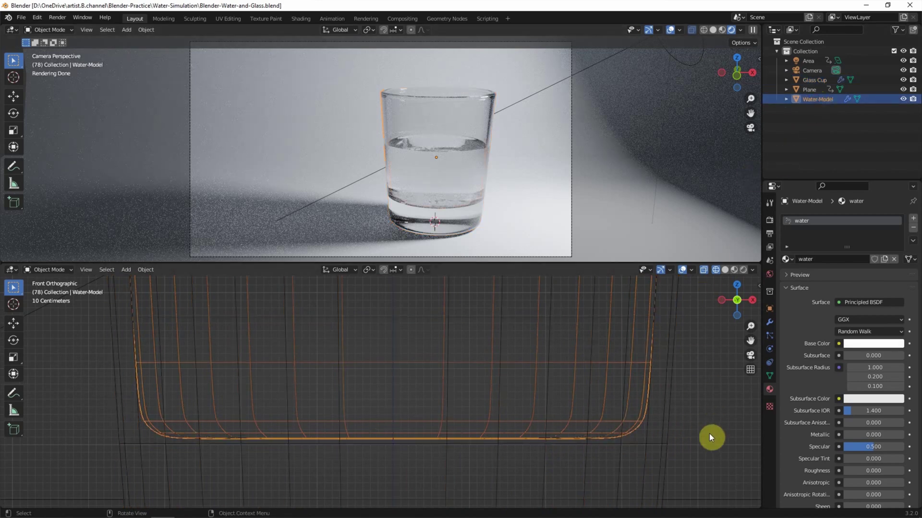
key(s)
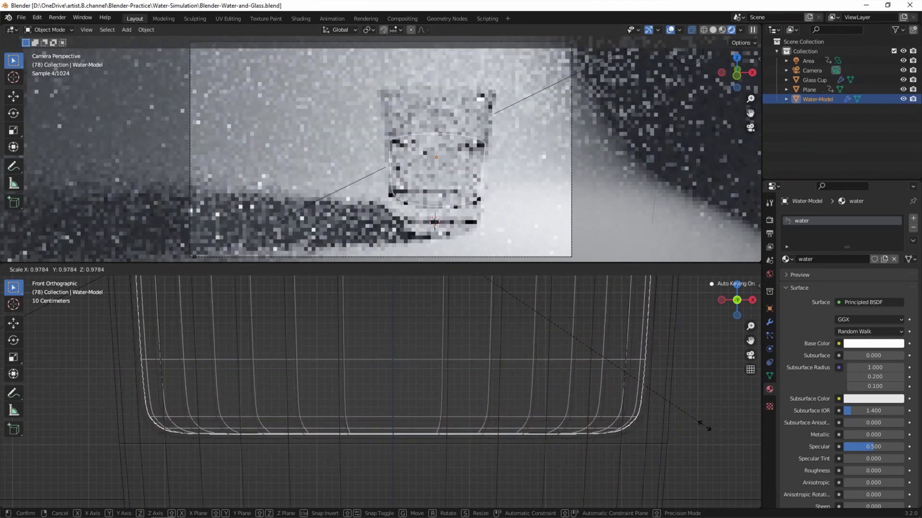
click(635, 424)
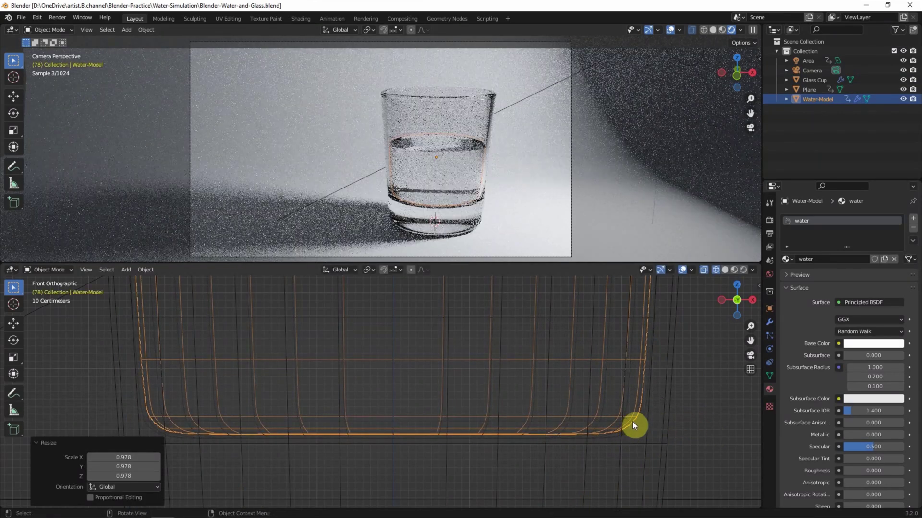
shift+click(635, 426)
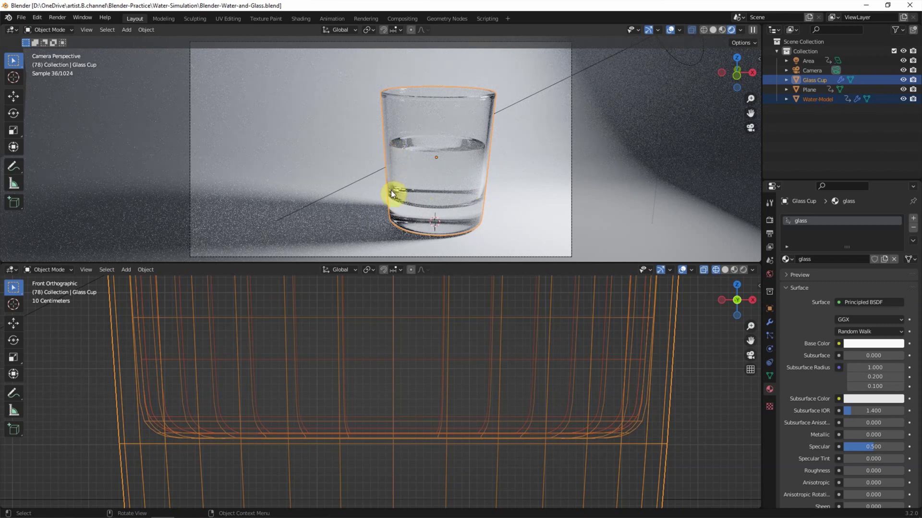
Scale the Water-Model back up so it fits snugly inside the glass walls.
click(705, 388)
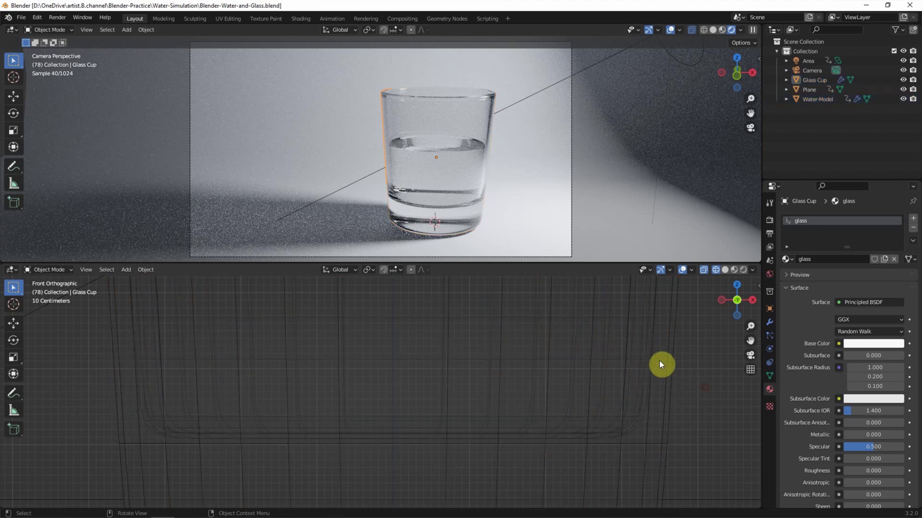
click(606, 373)
key(s)
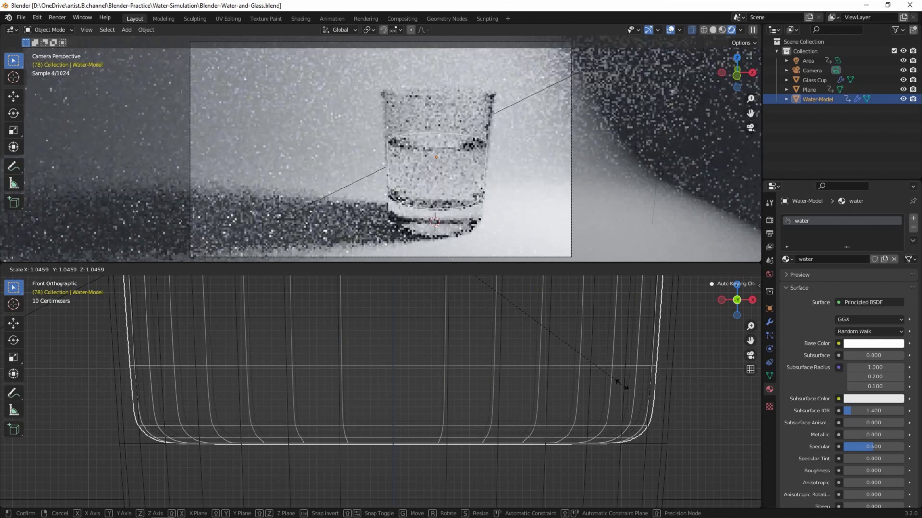
click(656, 399)
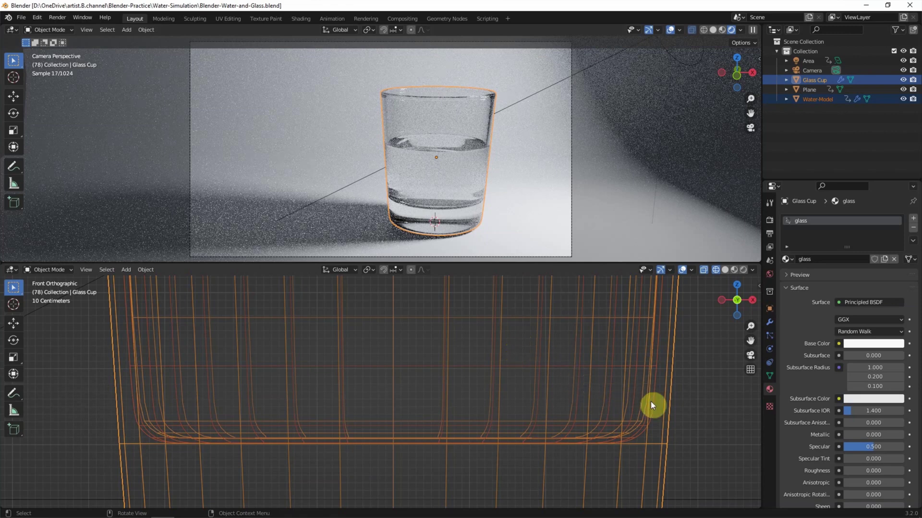
scroll(650, 406, down, 2)
scroll(624, 402, down, 3)
scroll(576, 379, down, 3)
Enable shadow caustics on the Area light and make the floor Plane receive caustics.
shift+middle_drag(550, 407, 553, 406)
click(562, 310)
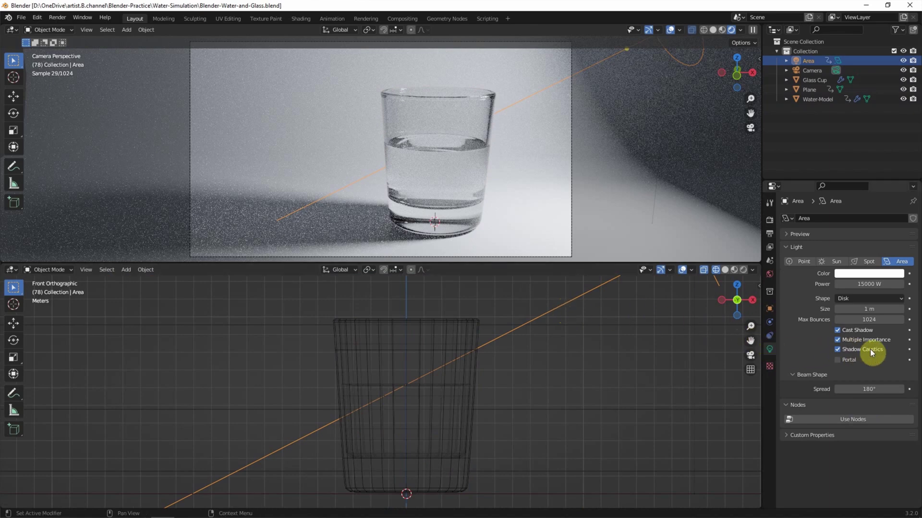
click(635, 411)
scroll(600, 407, down, 4)
mouse_move(601, 405)
middle_down()
mouse_move(596, 397)
mouse_move(454, 413)
middle_up()
click(769, 309)
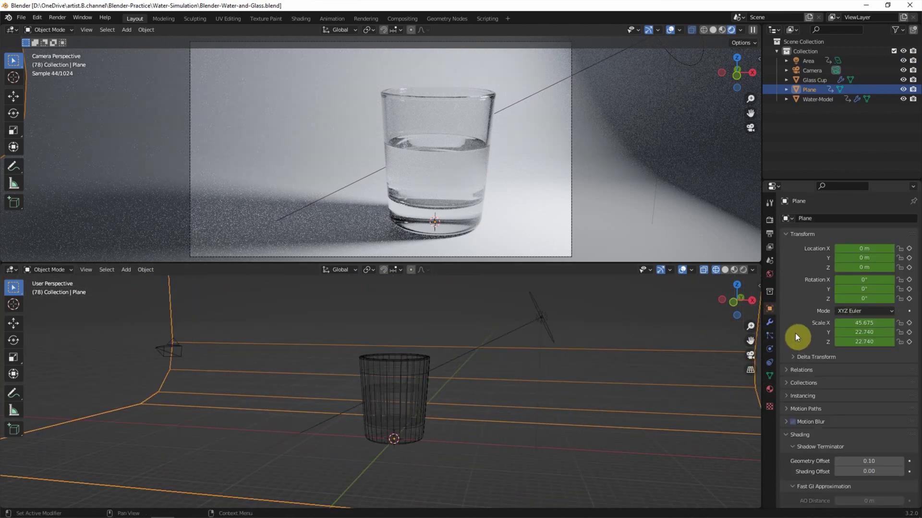
scroll(791, 334, down, 5)
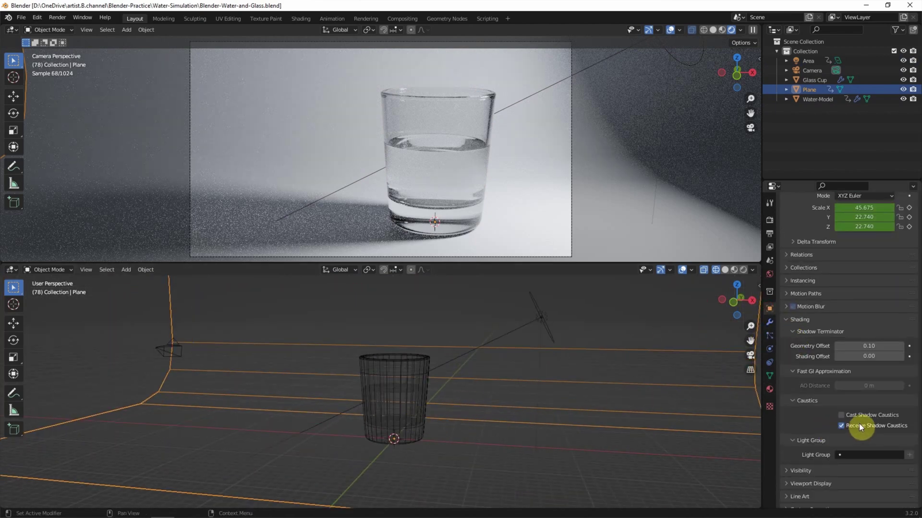
Turn on Cast Shadow Caustics for the Glass Cup and the Water-Model.
click(808, 78)
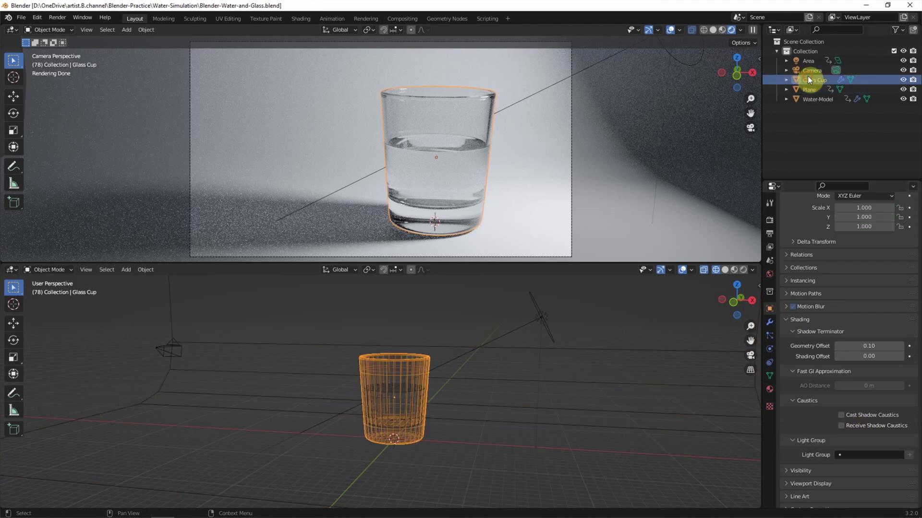
click(843, 414)
click(808, 97)
click(843, 416)
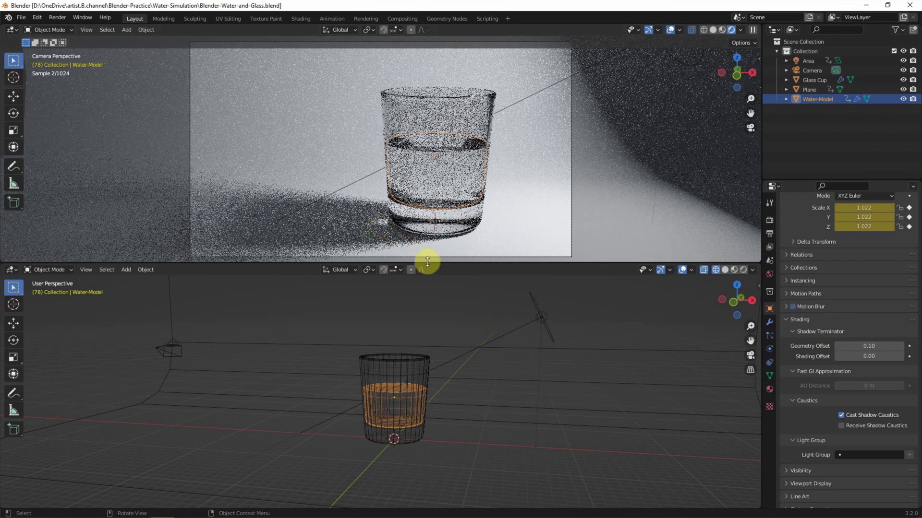
Expand the rendered camera view to fill the window and hide viewport overlays.
drag(428, 262, 413, 497)
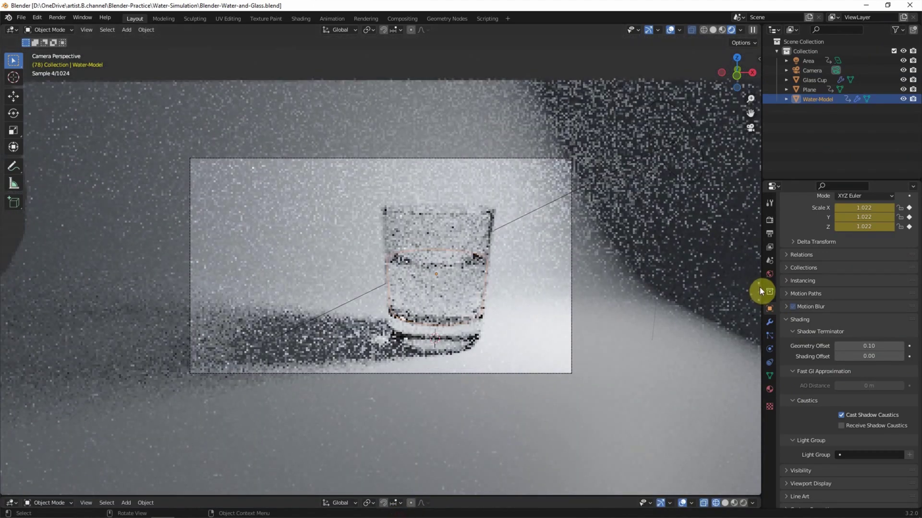
drag(759, 287, 914, 270)
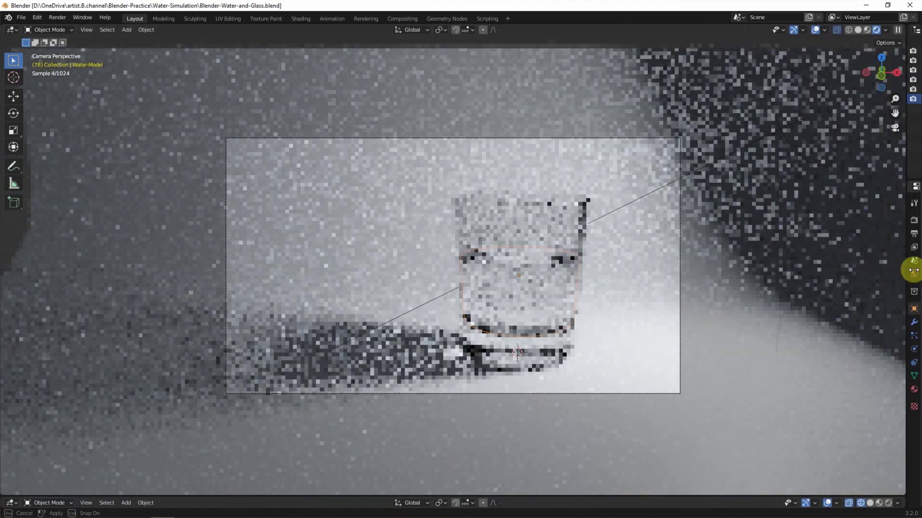
click(814, 30)
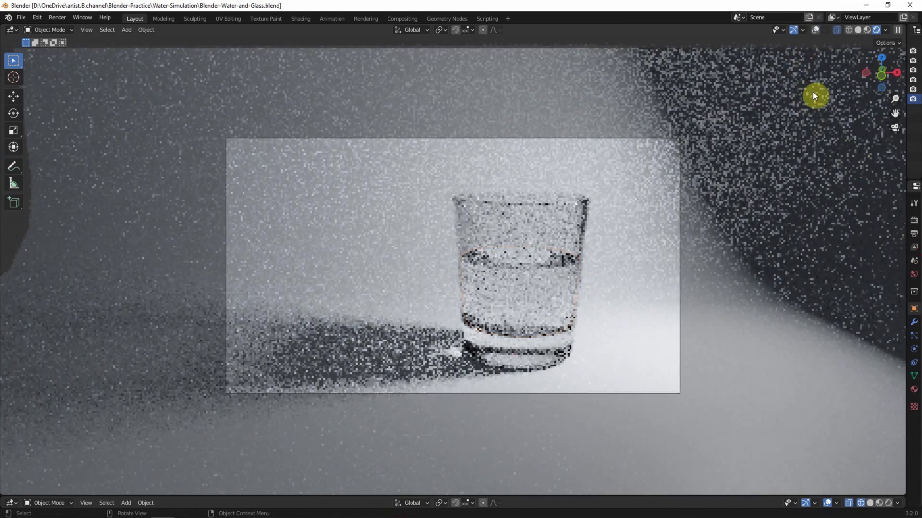